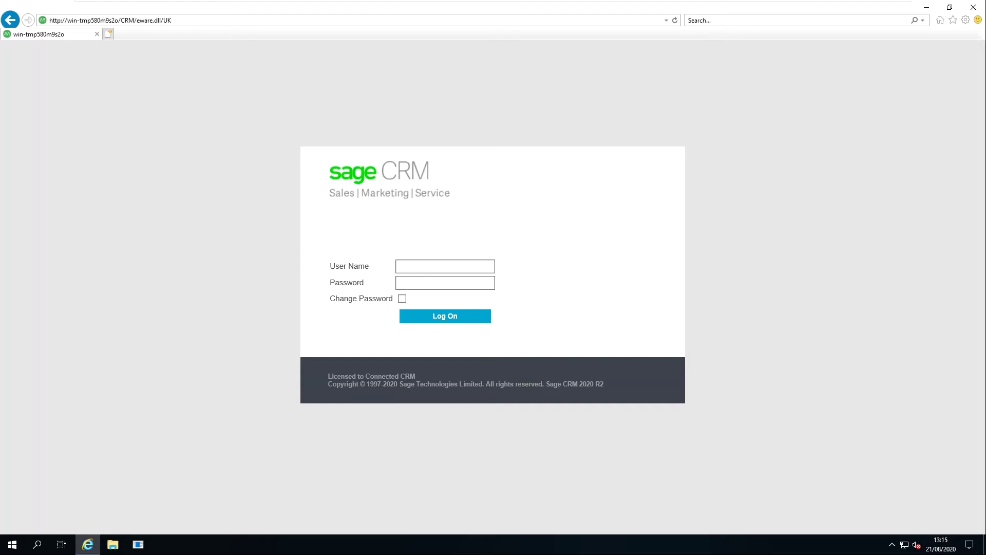
Minimise the browser showing the Sage CRM log-on page to reveal the Windows desktop
{"action": "left_click", "coordinate": [926, 8]}
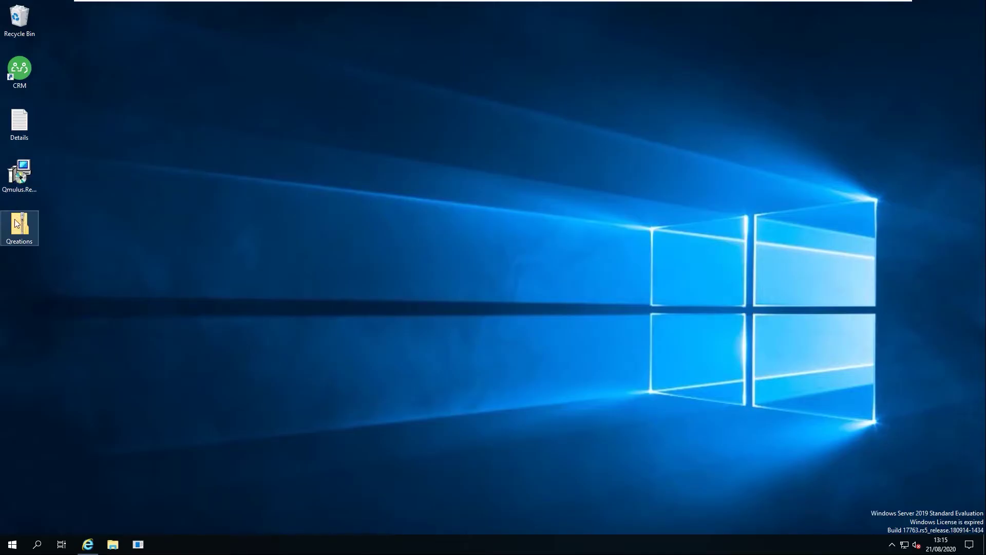
Launch the Qmulus.Reporting installer, accept the licence and keep the default install folder
{"action": "left_click", "coordinate": [23, 179]}
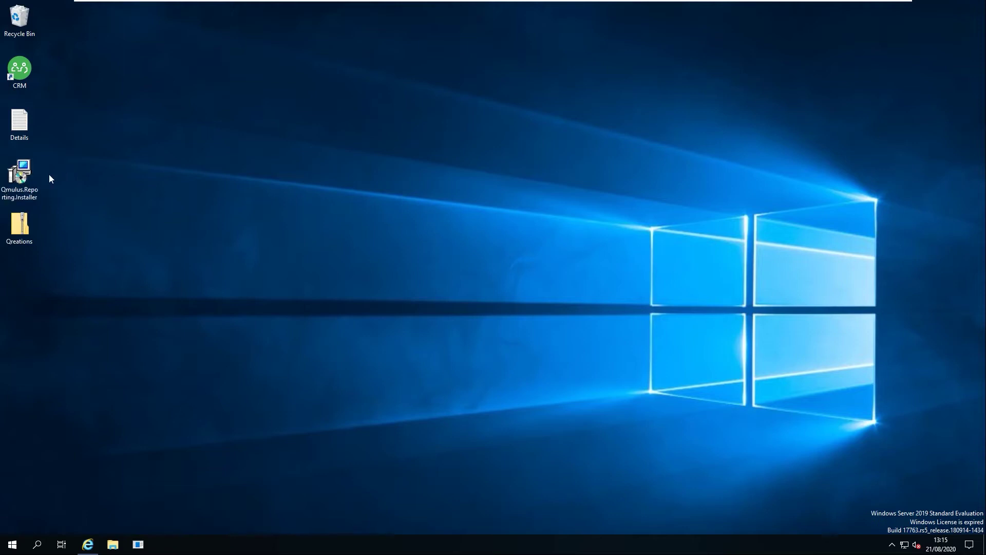
{"action": "double_click", "coordinate": [21, 175]}
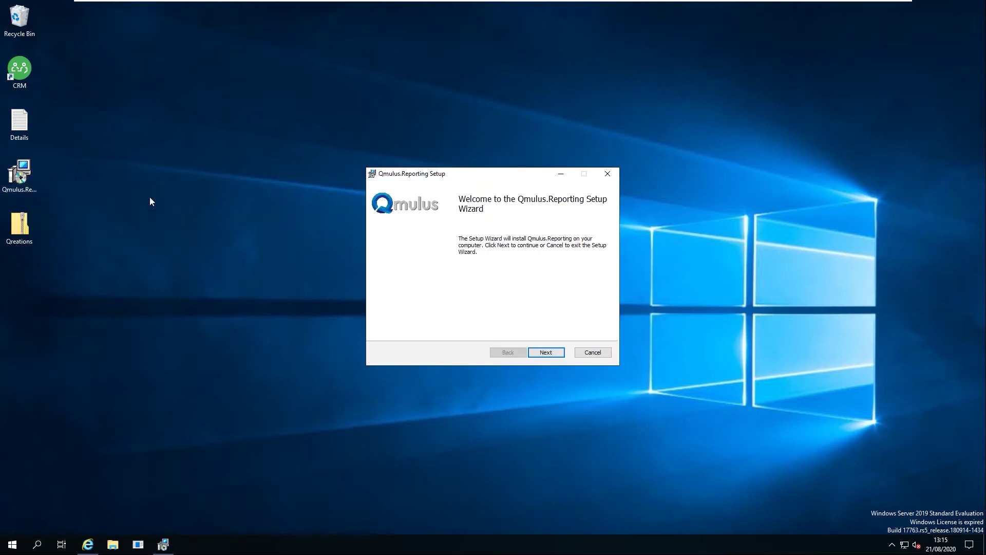
{"action": "left_click", "coordinate": [546, 353]}
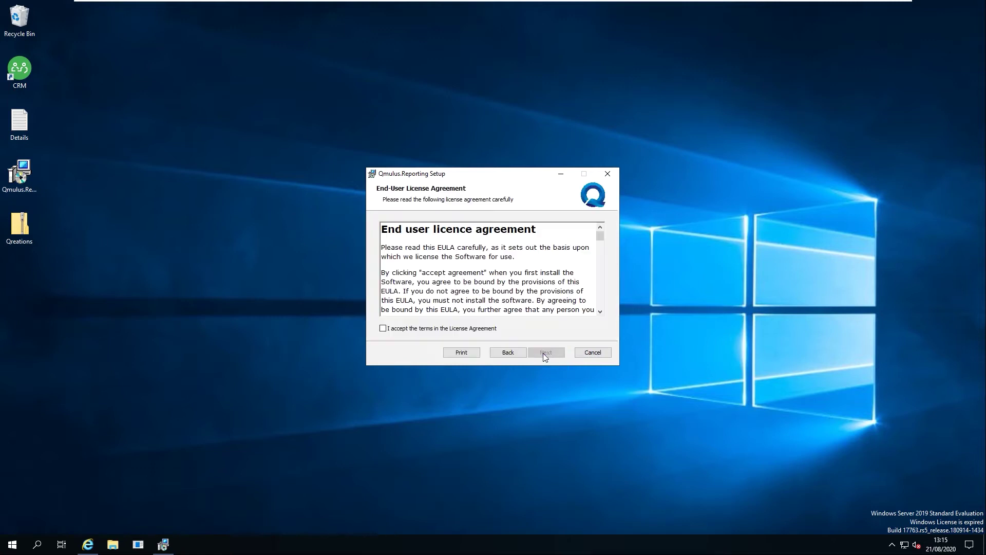
{"action": "left_click", "coordinate": [485, 329]}
{"action": "left_click", "coordinate": [546, 352]}
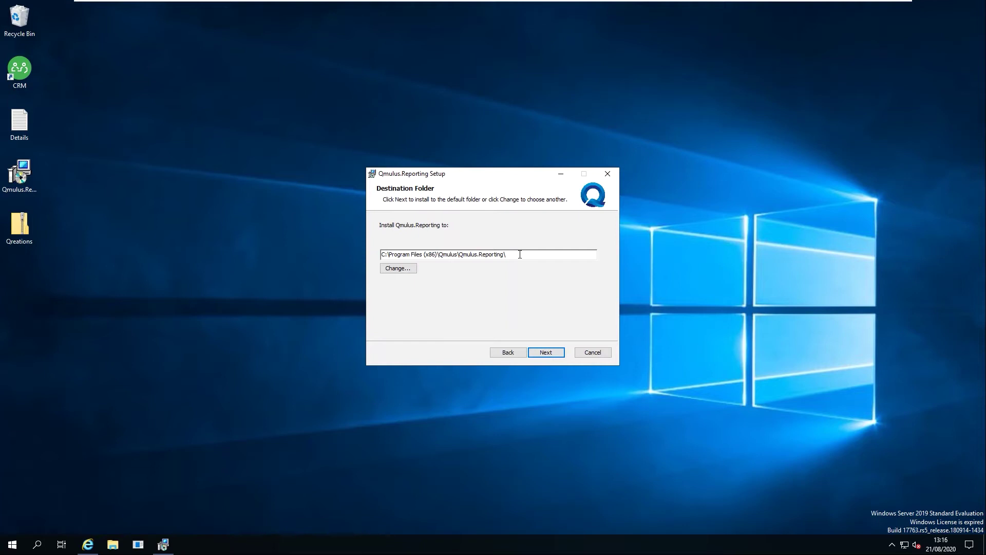
{"action": "left_click", "coordinate": [544, 352]}
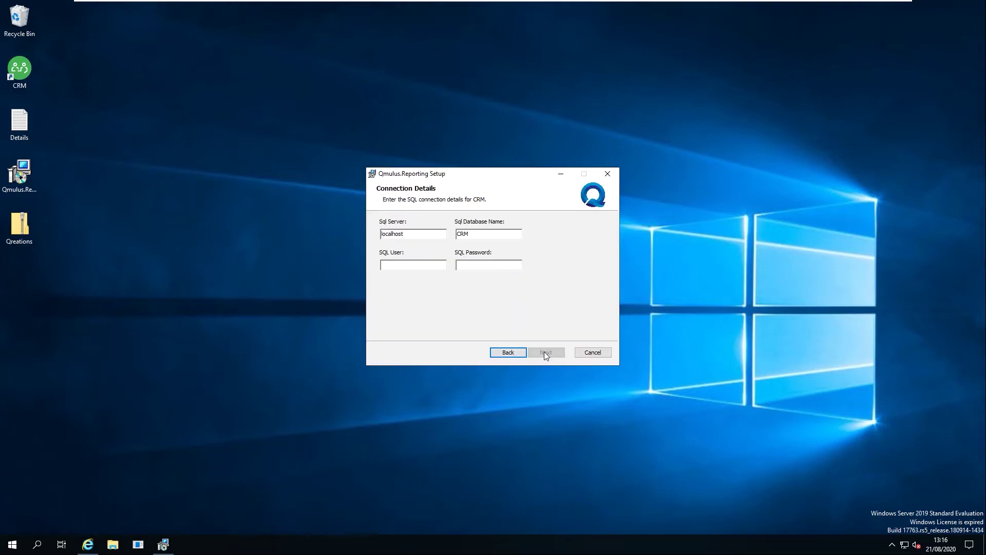
Enter SQL user sa and its password for the CRM database, then begin installing
{"action": "left_click", "coordinate": [411, 264]}
{"action": "key", "text": "Tab"}
{"action": "left_click", "coordinate": [545, 354]}
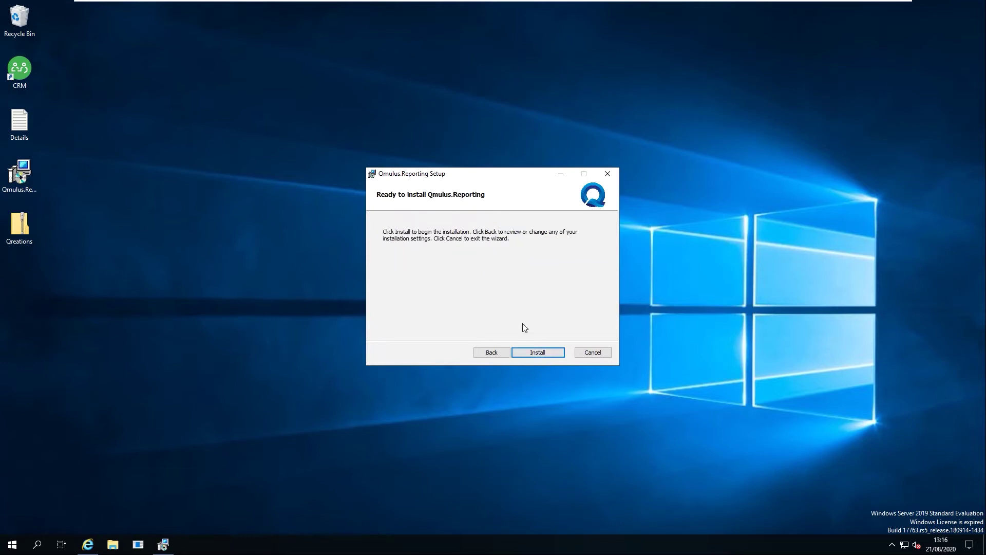
{"action": "left_click", "coordinate": [528, 350]}
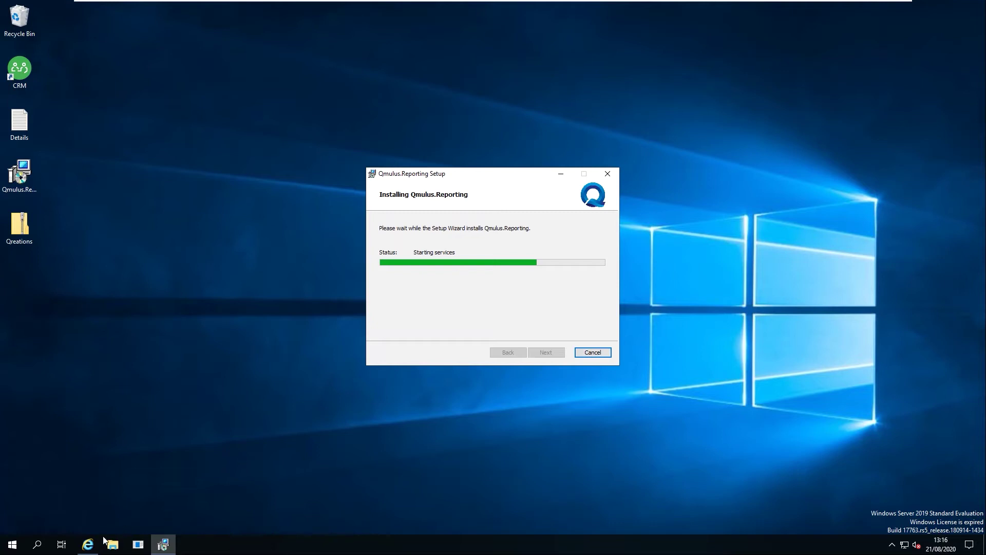
Restore the Sage CRM login page and sign in as admin
{"action": "left_click", "coordinate": [87, 545]}
{"action": "left_click", "coordinate": [445, 266]}
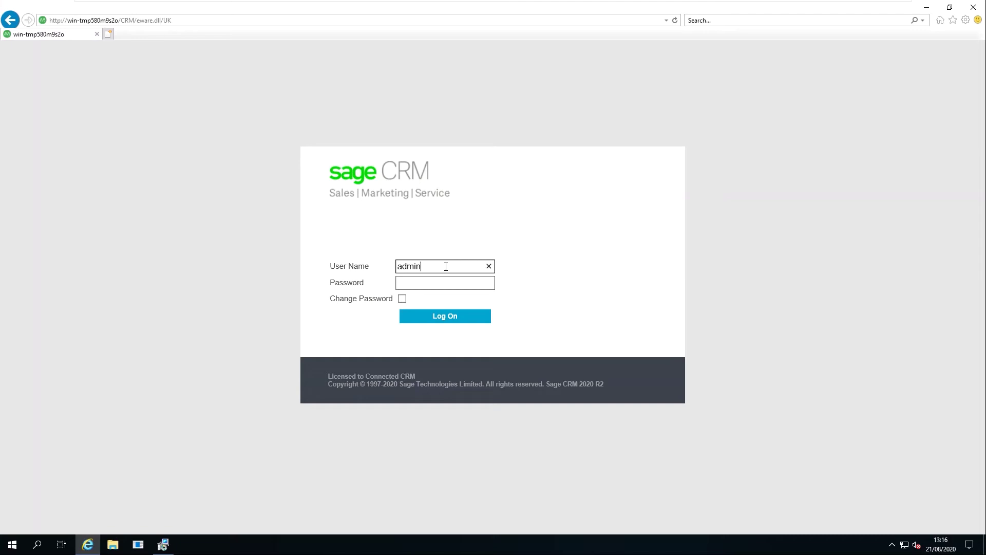
{"action": "key", "text": "Return"}
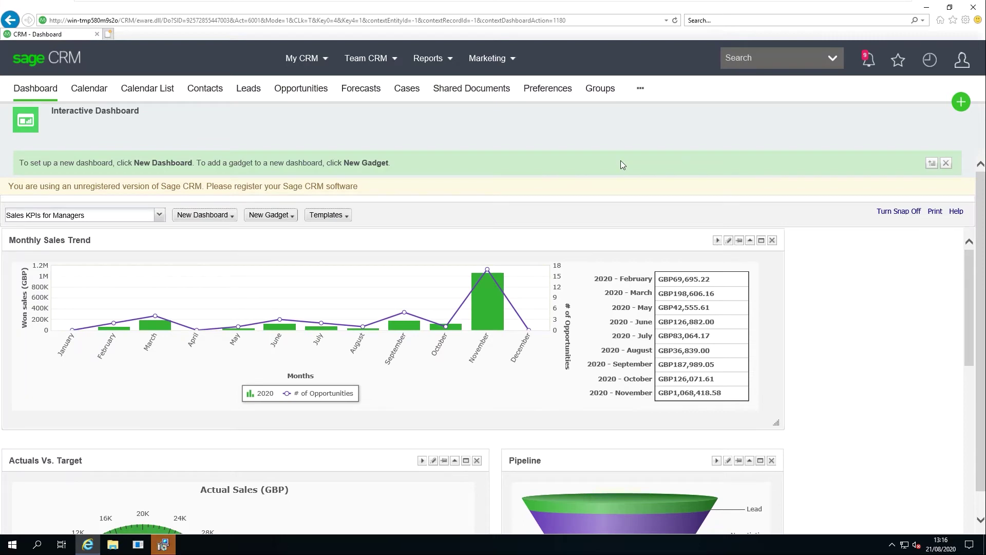
Go to Administration > Customisation from the user menu
{"action": "left_click", "coordinate": [962, 65]}
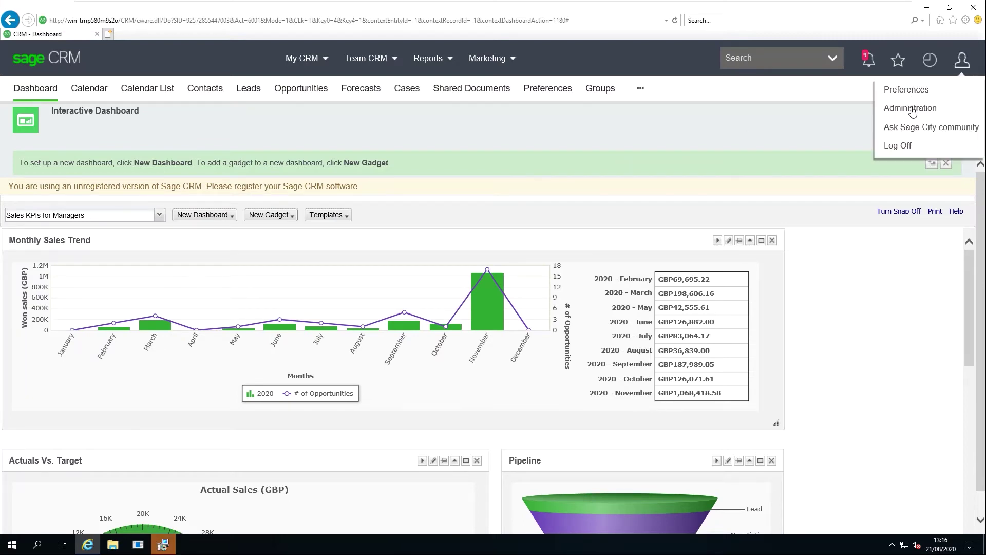
{"action": "left_click", "coordinate": [913, 108]}
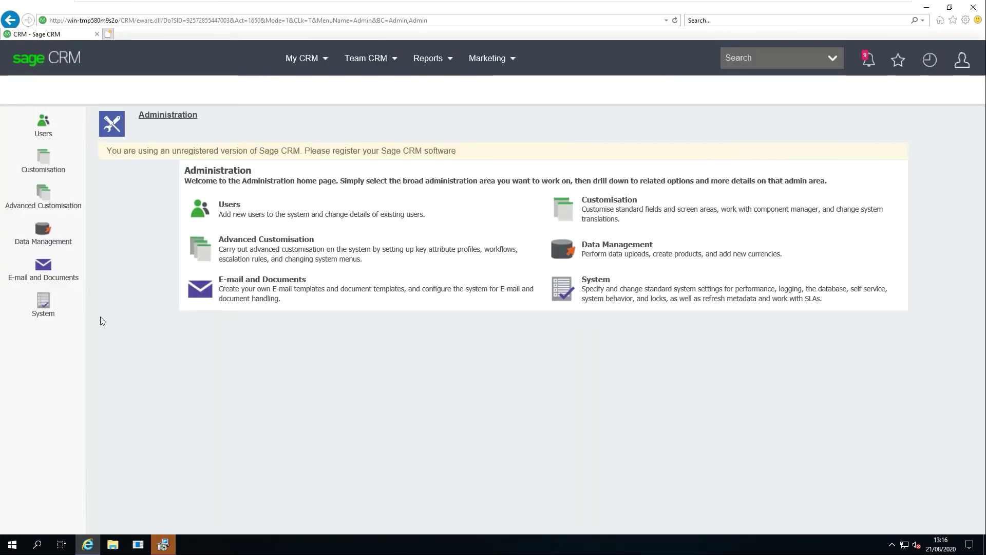
{"action": "left_click", "coordinate": [42, 163]}
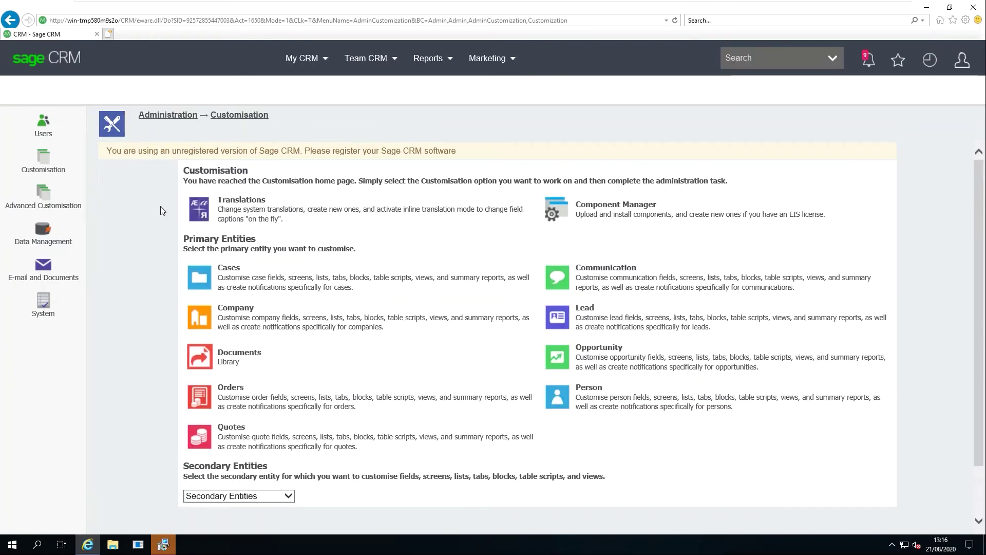
Upload Qreations.zip from the Desktop in Component Manager and install it, confirming the overwrite
{"action": "left_click", "coordinate": [553, 213]}
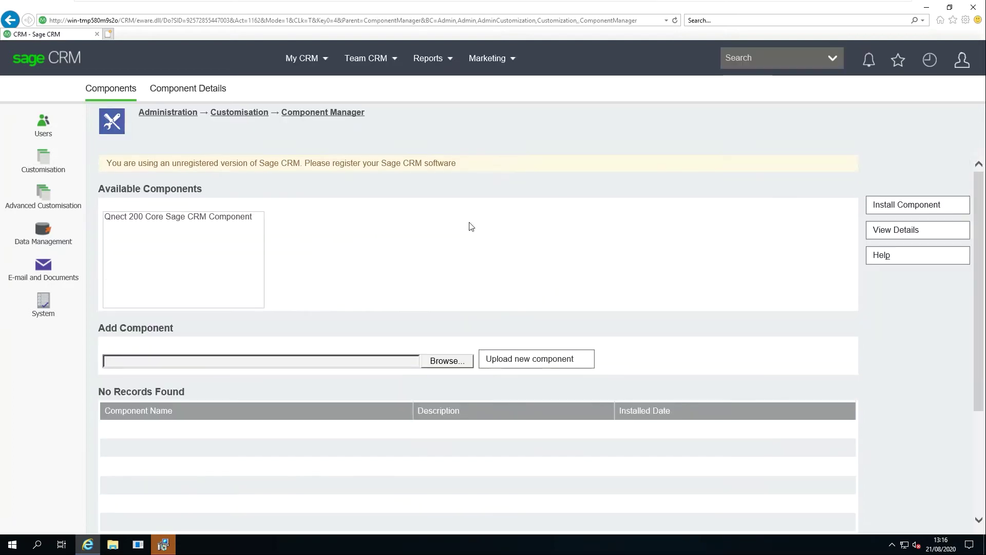
{"action": "left_click", "coordinate": [447, 362]}
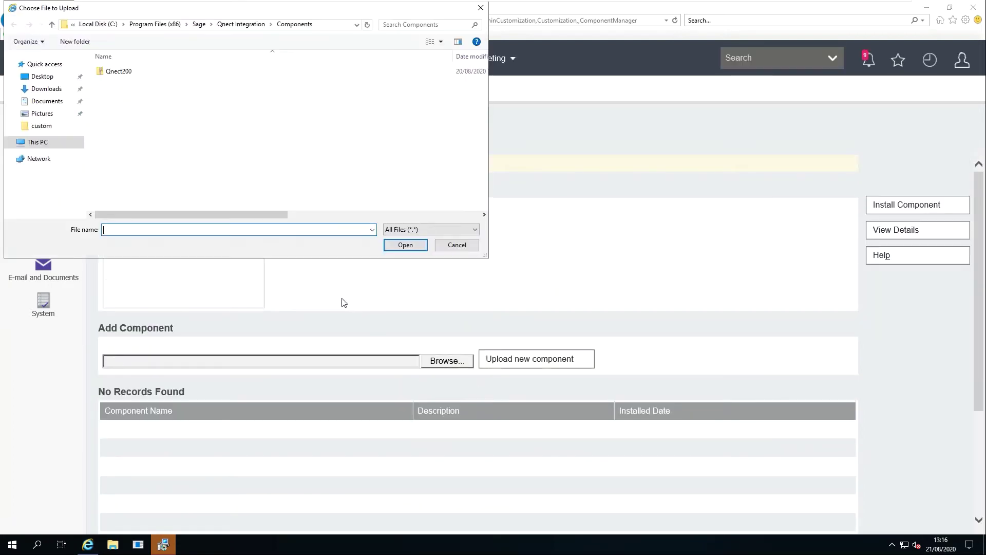
{"action": "left_click", "coordinate": [46, 77]}
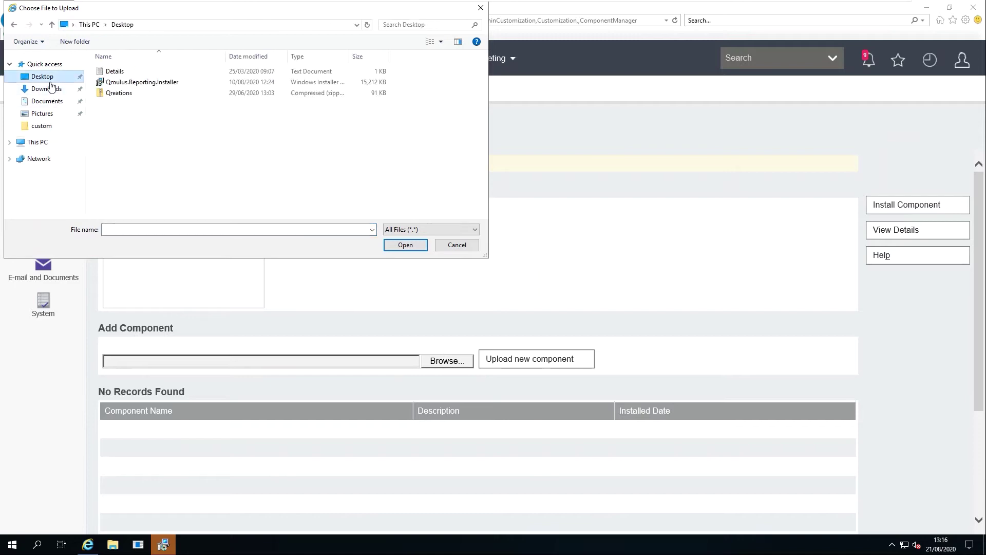
{"action": "double_click", "coordinate": [116, 97]}
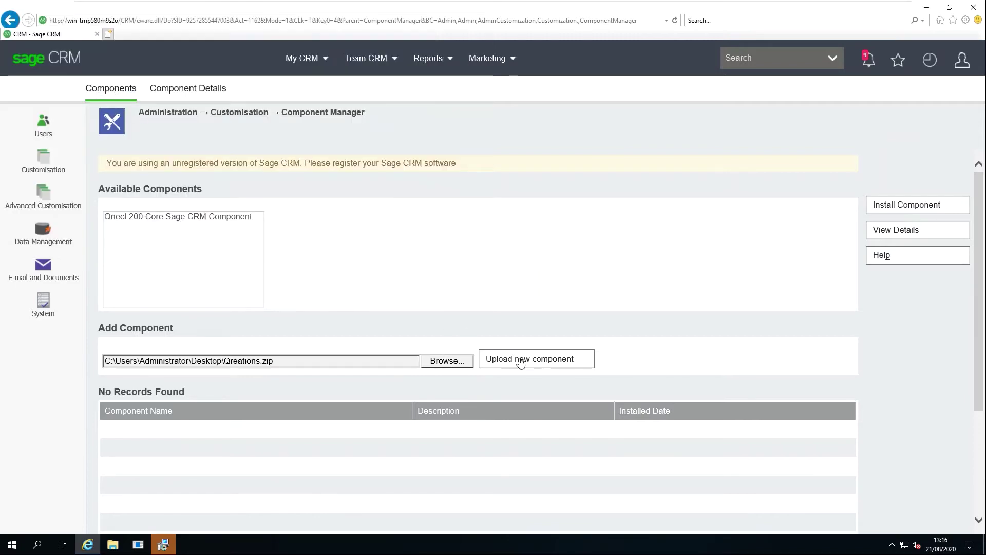
{"action": "left_click", "coordinate": [522, 364]}
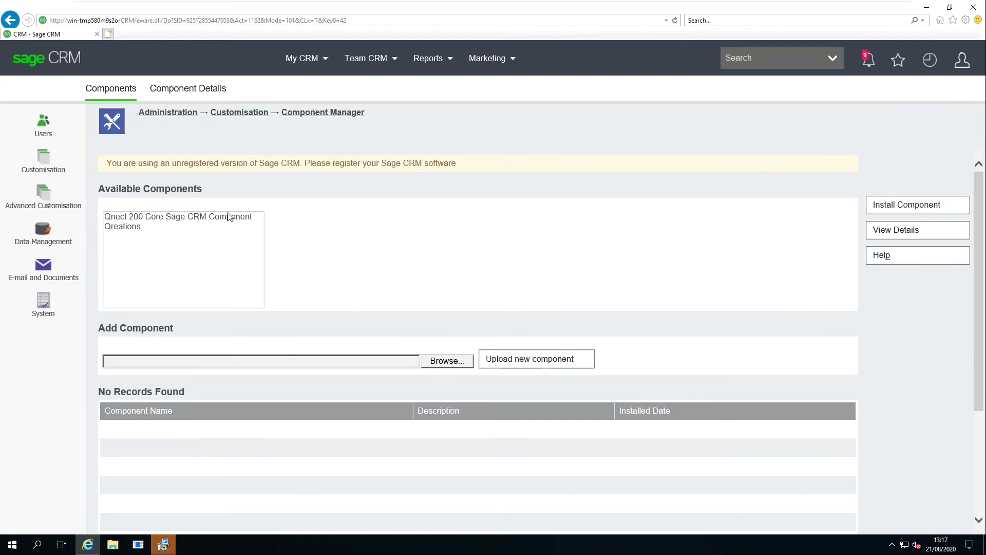
{"action": "left_click", "coordinate": [134, 227]}
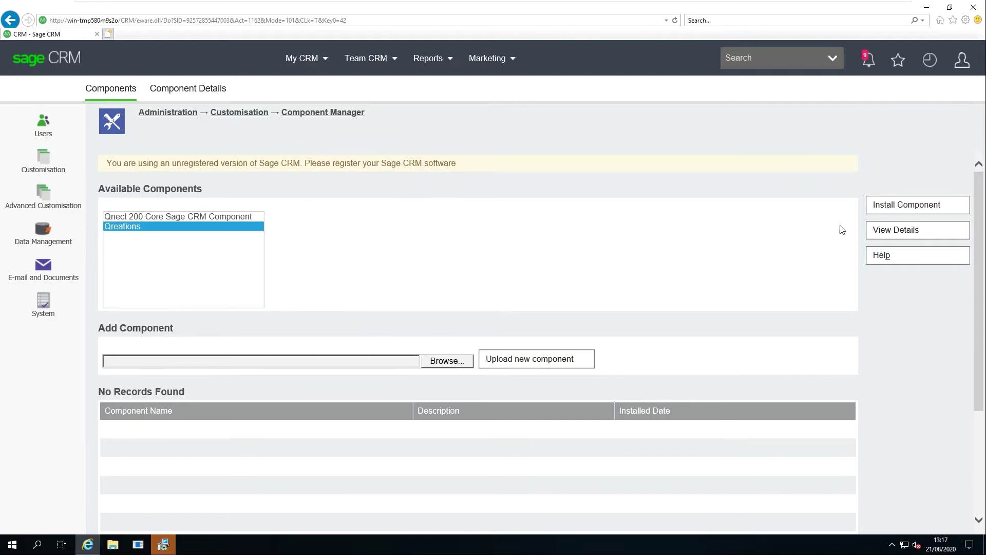
{"action": "left_click", "coordinate": [894, 205]}
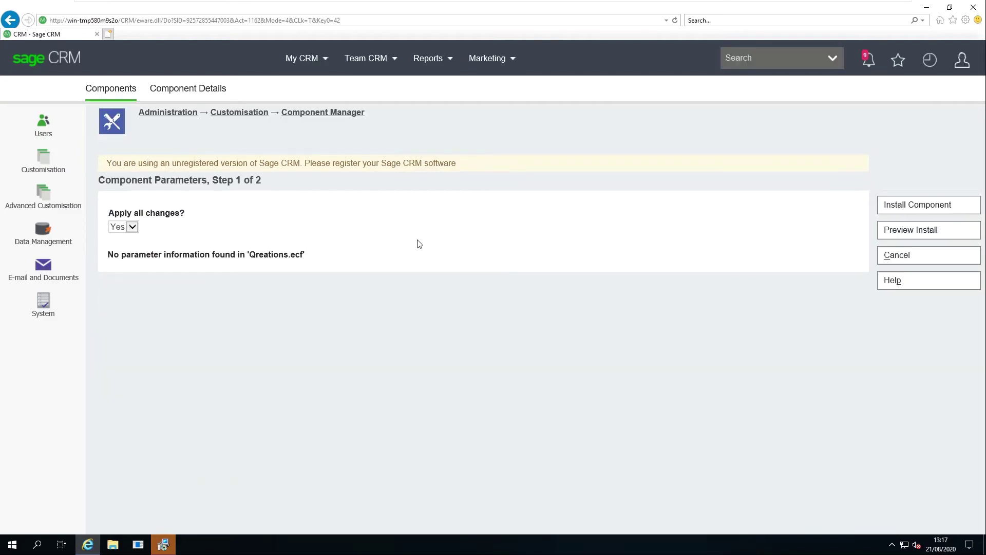
{"action": "left_click", "coordinate": [913, 215]}
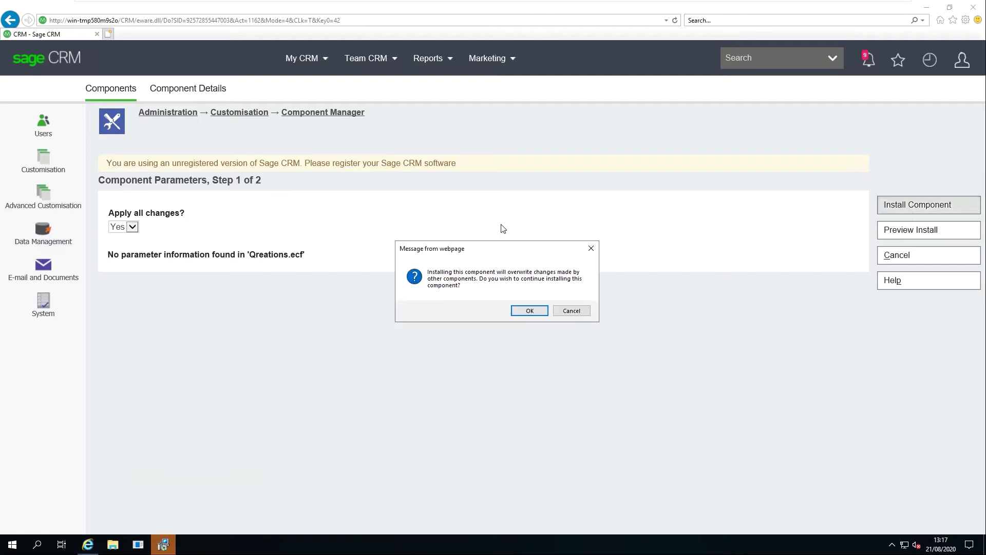
{"action": "left_click", "coordinate": [529, 312]}
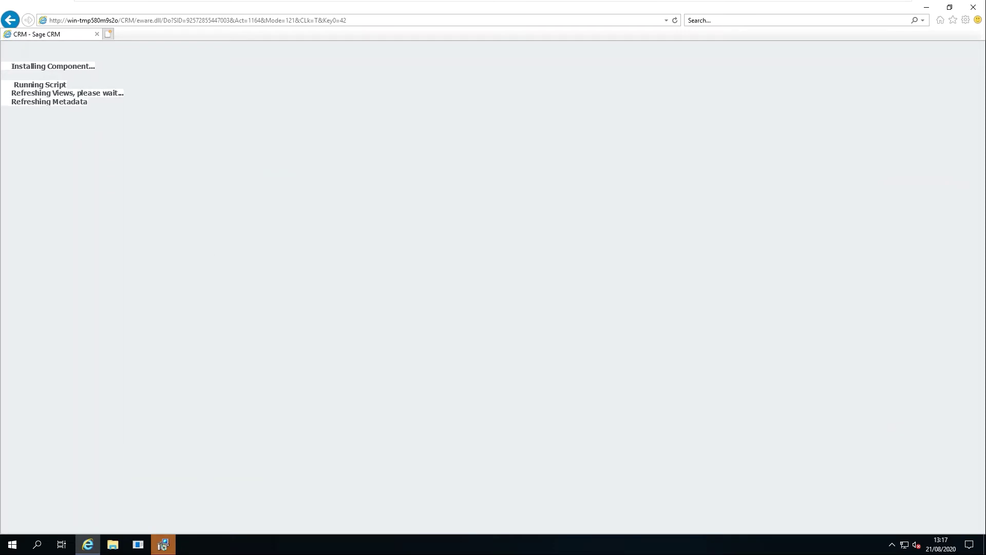
Finish the Qmulus.Reporting setup wizard and return to the component list
{"action": "mouse_move", "coordinate": [162, 545]}
{"action": "left_click", "coordinate": [163, 519]}
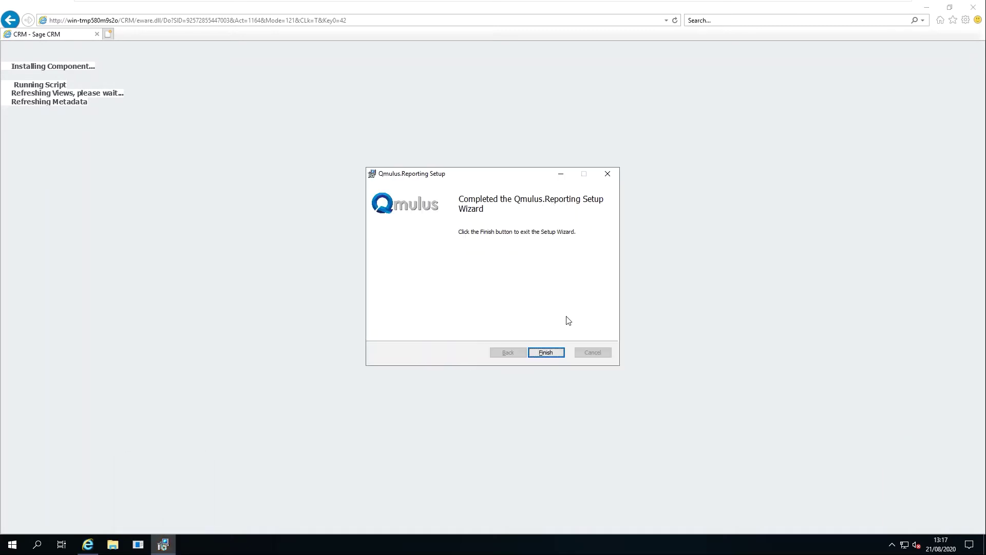
{"action": "left_click", "coordinate": [546, 352]}
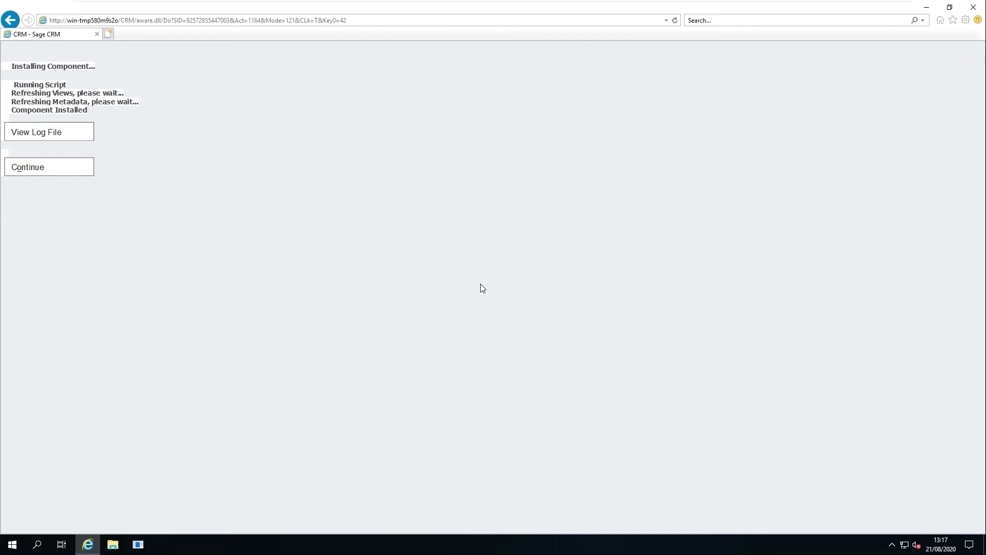
{"action": "left_click", "coordinate": [22, 168]}
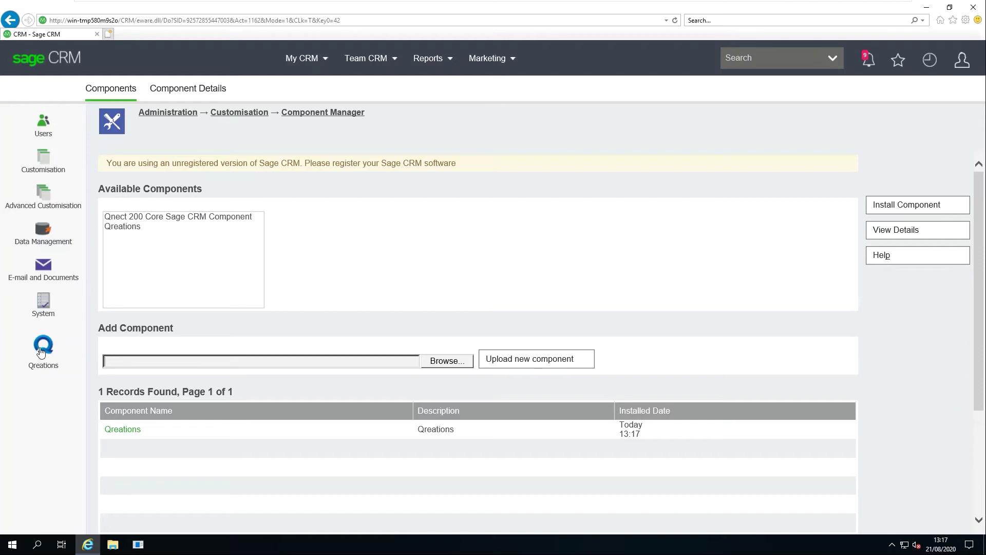
Get a Qreations trial key and update the licence to expire 26/05/2021 with QReports
{"action": "left_click", "coordinate": [43, 352]}
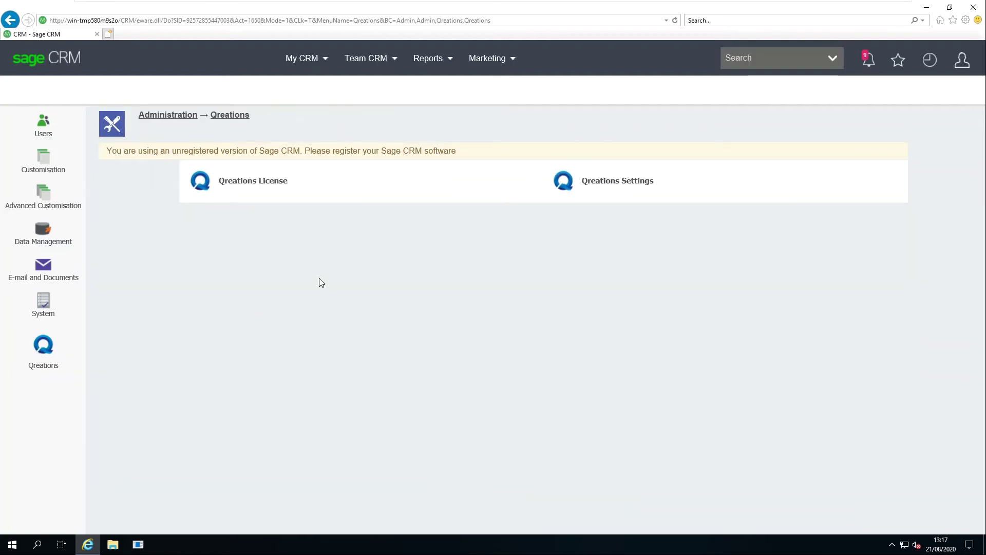
{"action": "left_click", "coordinate": [247, 184]}
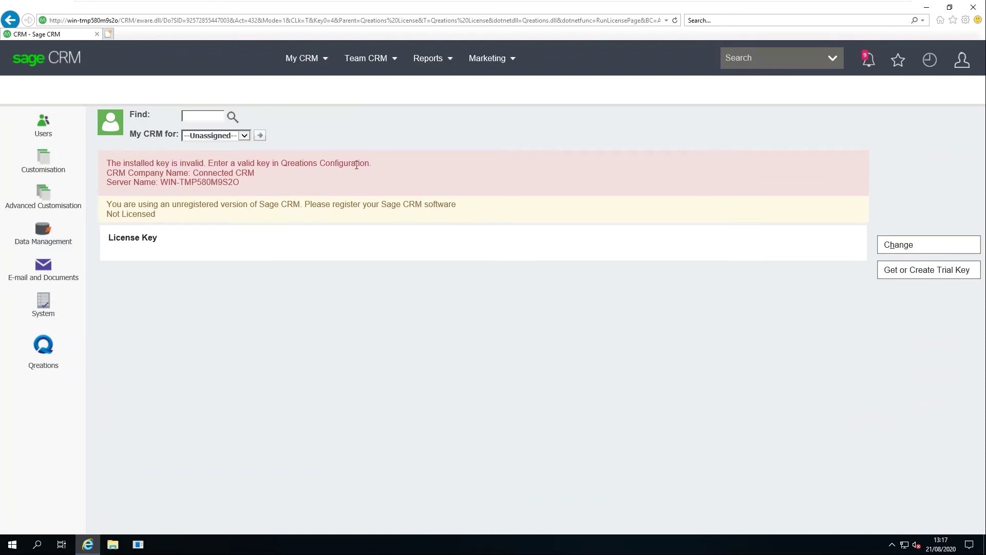
{"action": "left_click", "coordinate": [919, 274]}
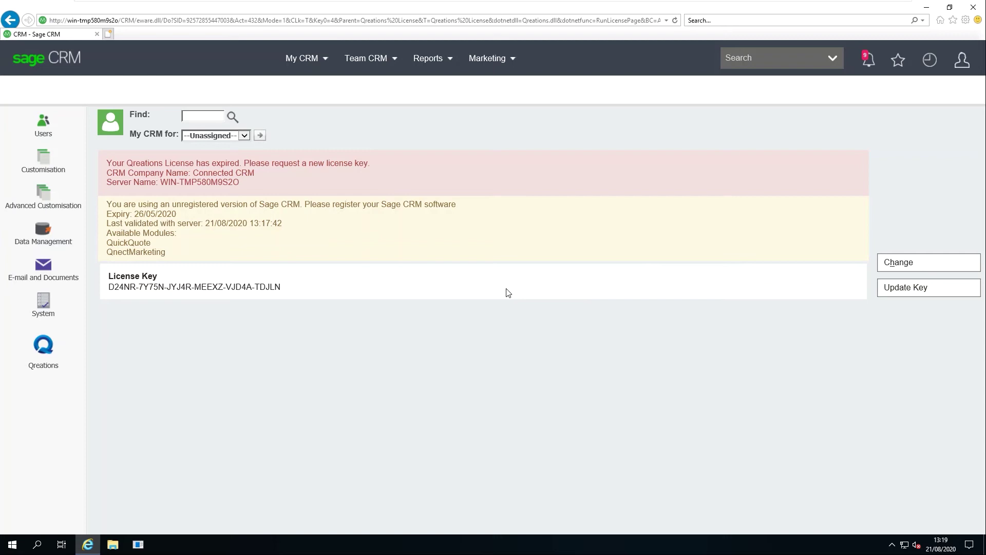
{"action": "left_click", "coordinate": [914, 295]}
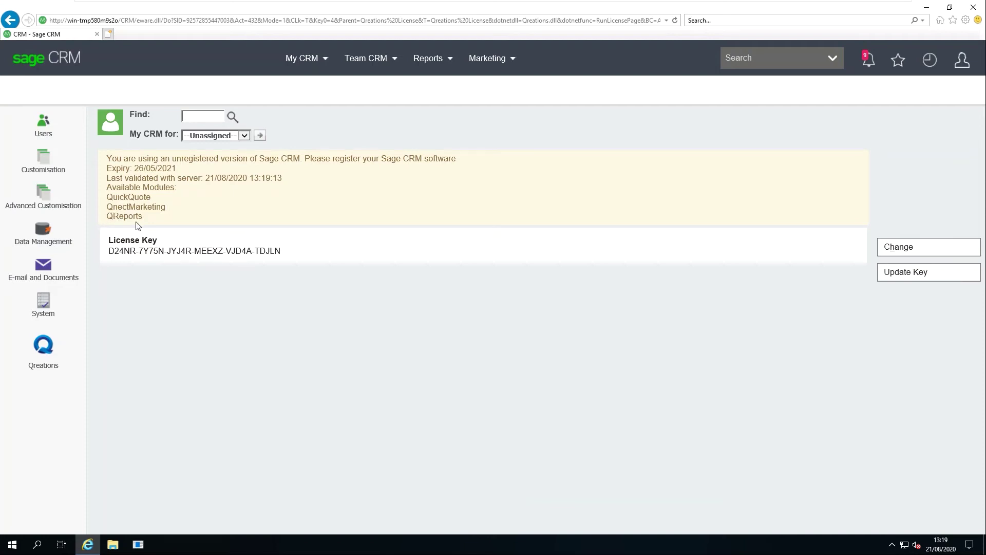
Upload the Qmulus.Reporting zip from C:\Program Files (x86)\Qmulus\Qmulus.Reporting\CRMComponent
{"action": "left_click", "coordinate": [51, 168]}
{"action": "left_click", "coordinate": [569, 215]}
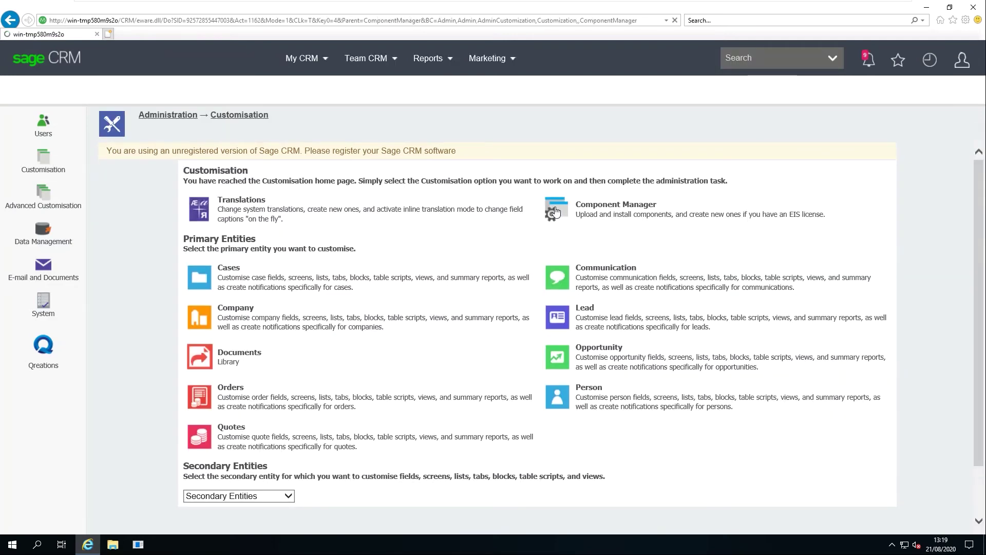
{"action": "left_click", "coordinate": [444, 361]}
{"action": "left_click", "coordinate": [37, 141]}
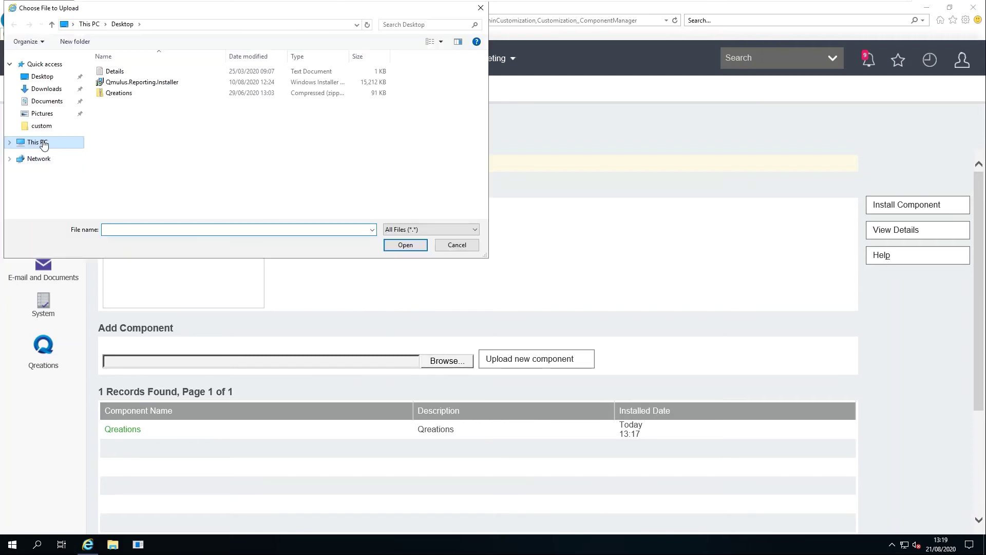
{"action": "double_click", "coordinate": [151, 185]}
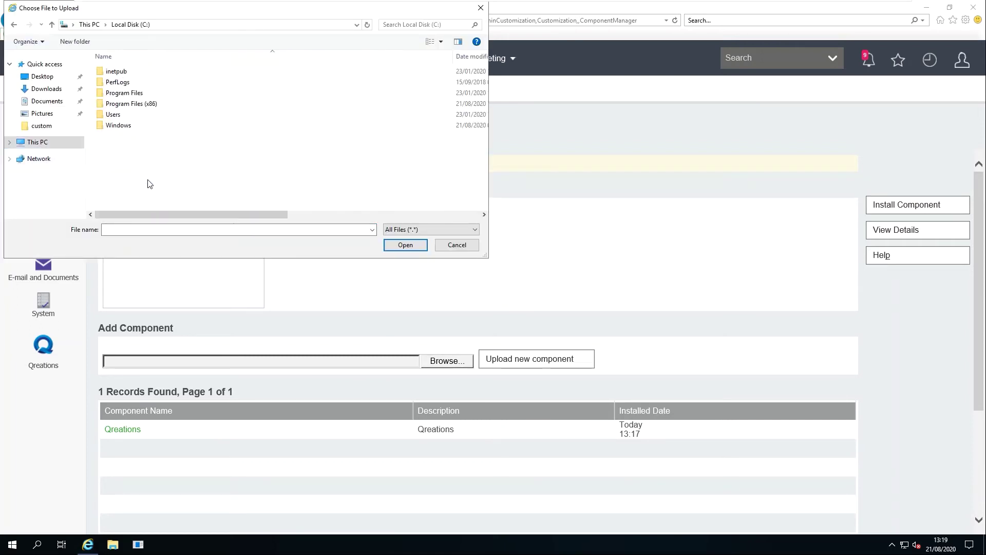
{"action": "double_click", "coordinate": [139, 105]}
{"action": "double_click", "coordinate": [123, 157]}
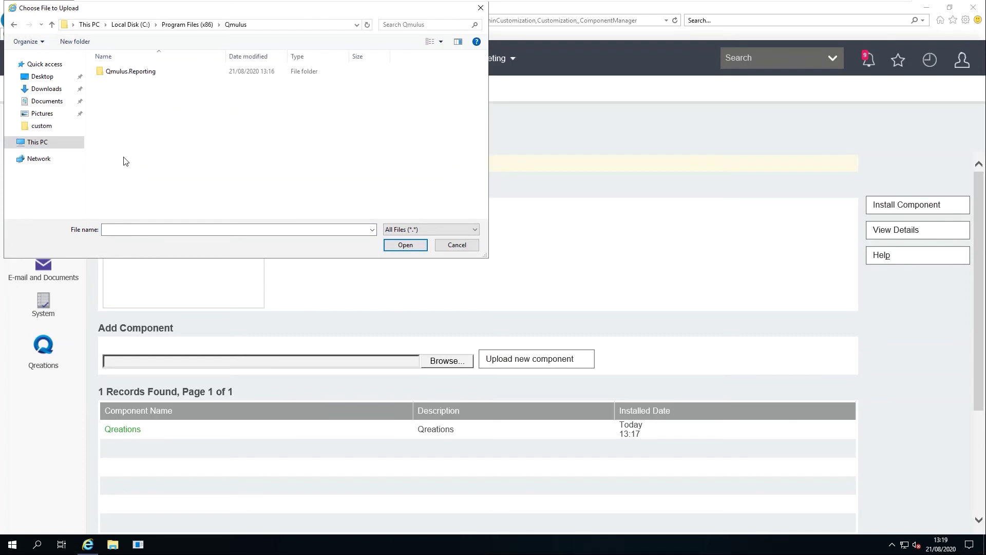
{"action": "left_click", "coordinate": [135, 76]}
{"action": "double_click", "coordinate": [135, 76]}
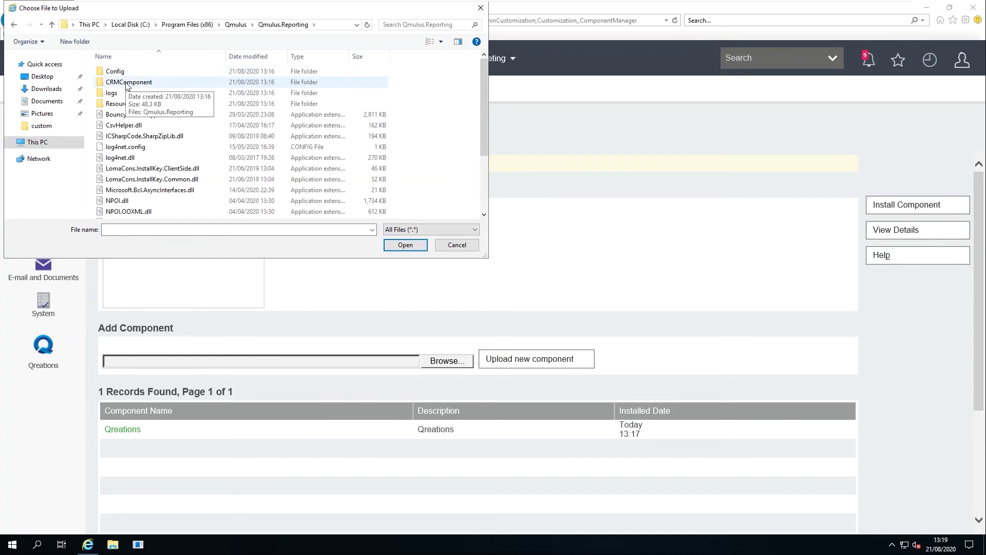
{"action": "double_click", "coordinate": [127, 82]}
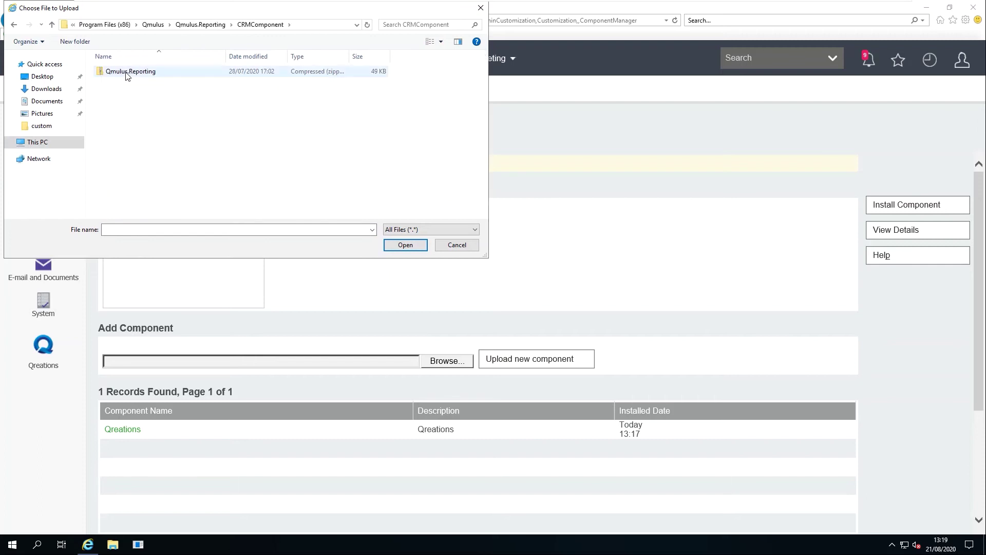
{"action": "double_click", "coordinate": [126, 73]}
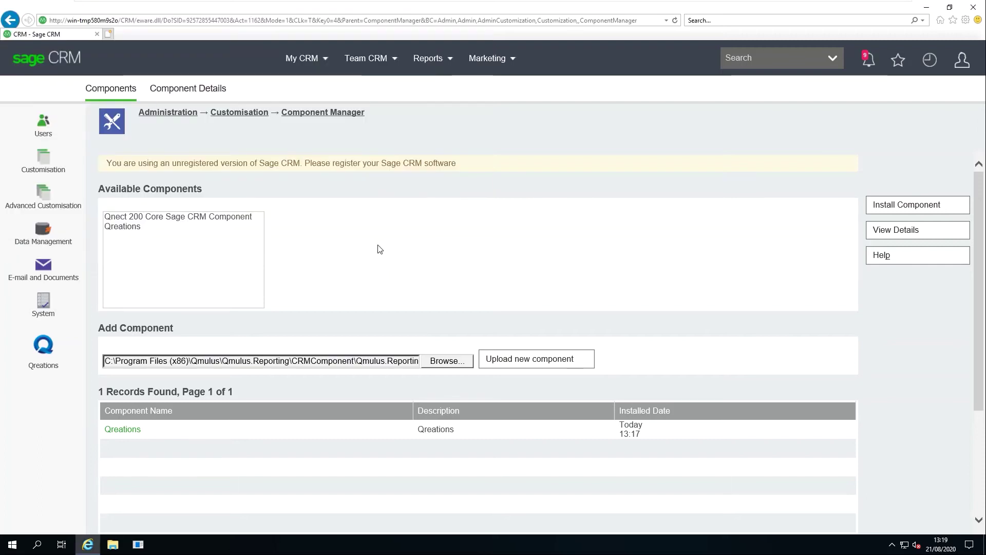
{"action": "left_click", "coordinate": [490, 358]}
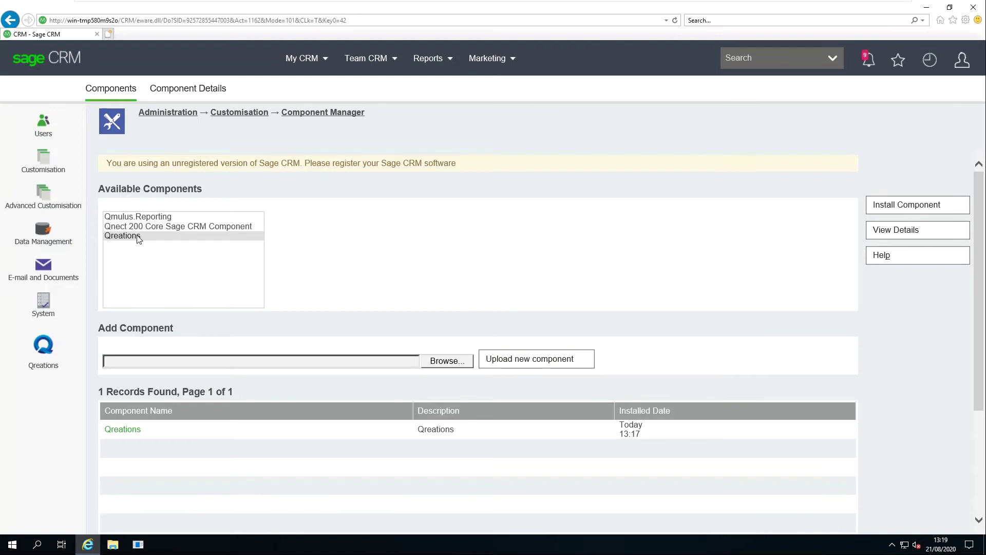
Install the Qmulus.Reporting component with all changes applied and confirm the overwrite
{"action": "left_click", "coordinate": [140, 218]}
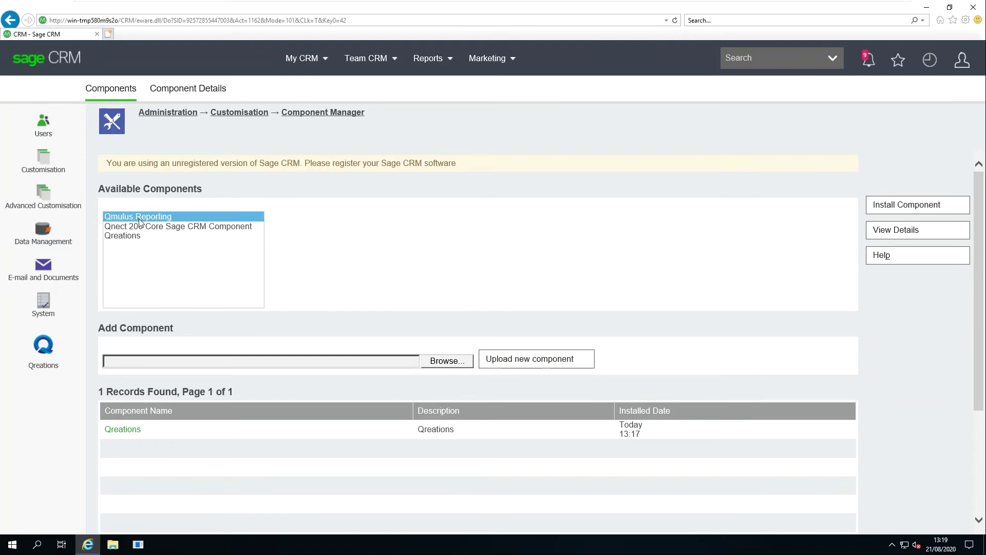
{"action": "left_click", "coordinate": [885, 203]}
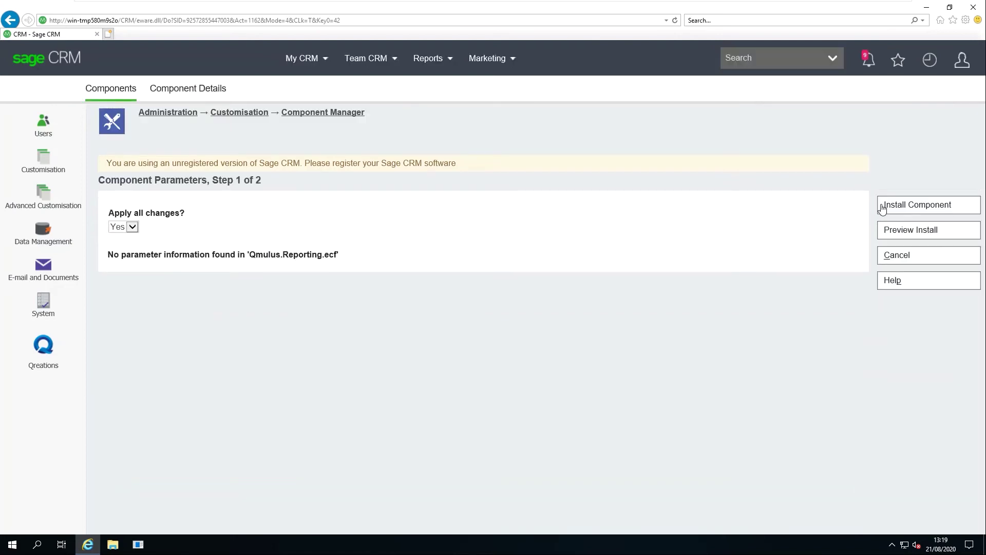
{"action": "left_click", "coordinate": [881, 205]}
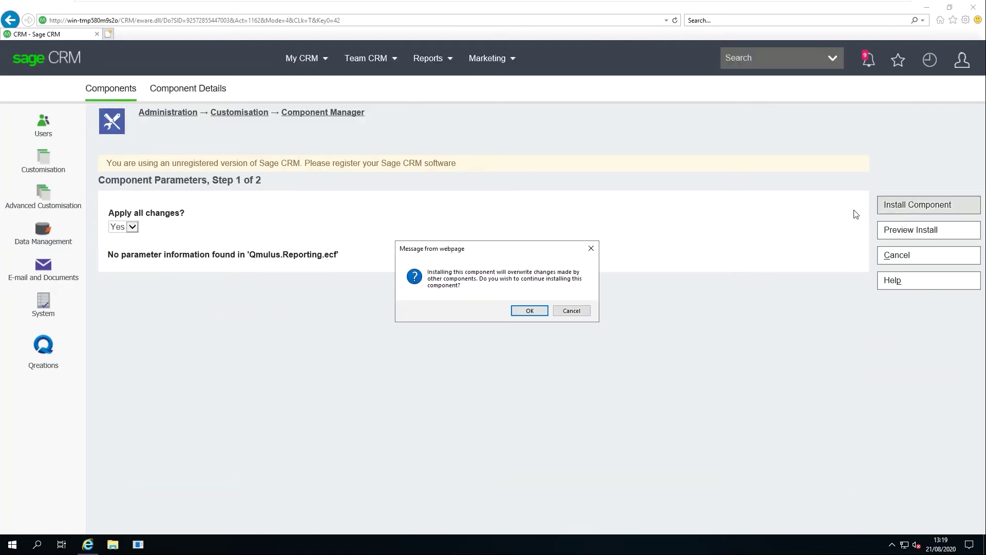
{"action": "left_click", "coordinate": [517, 314]}
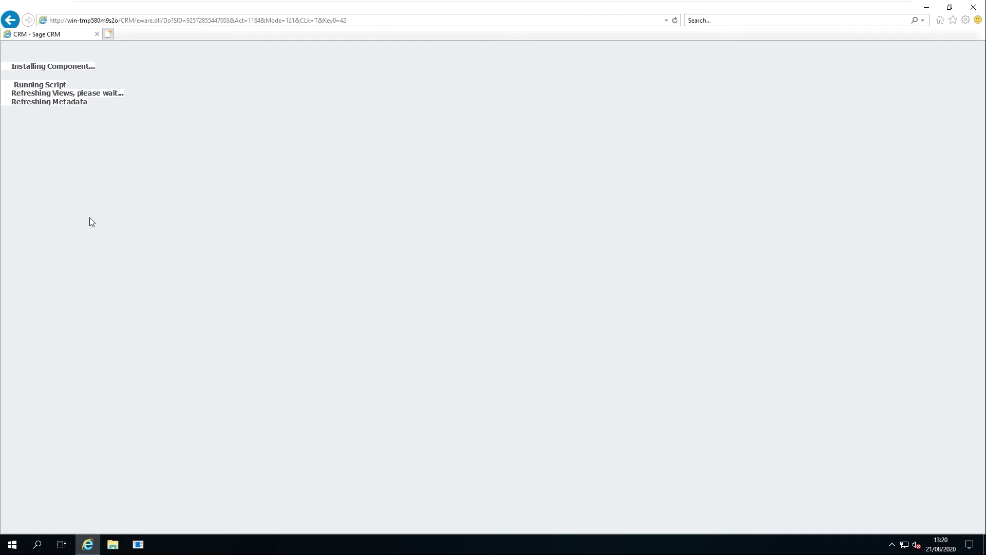
{"action": "left_click", "coordinate": [24, 168]}
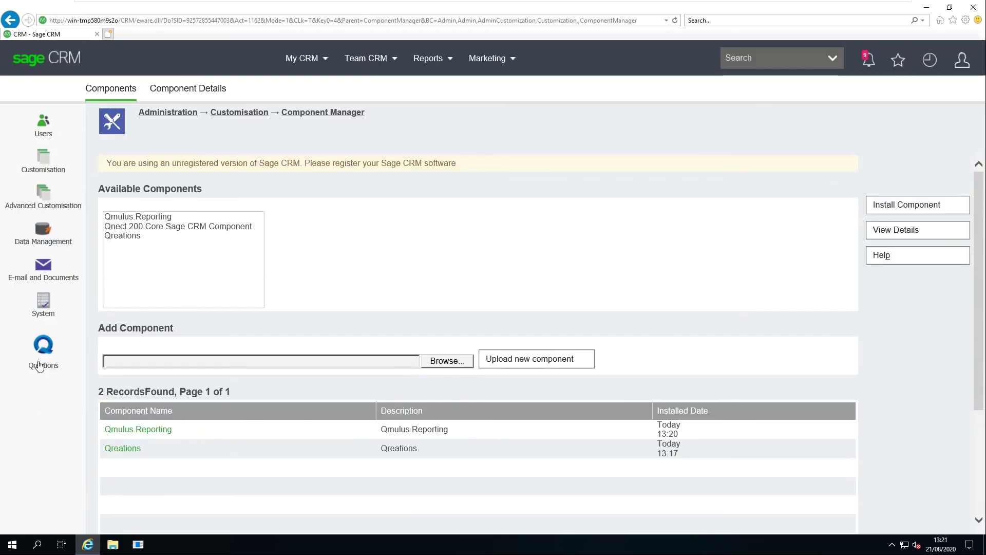
Open Qreations > Scheduled Reports from the sidebar
{"action": "left_click", "coordinate": [40, 346]}
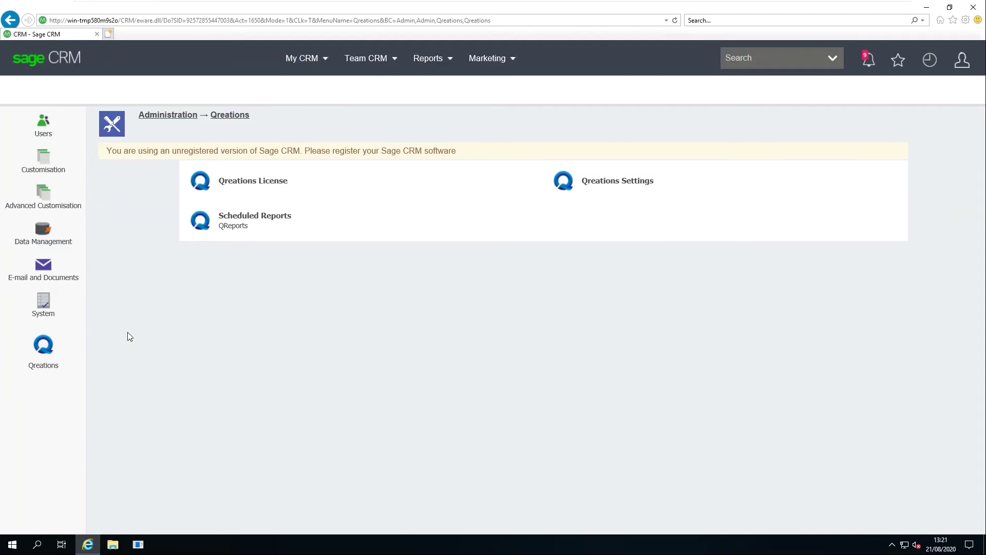
{"action": "left_click", "coordinate": [197, 229]}
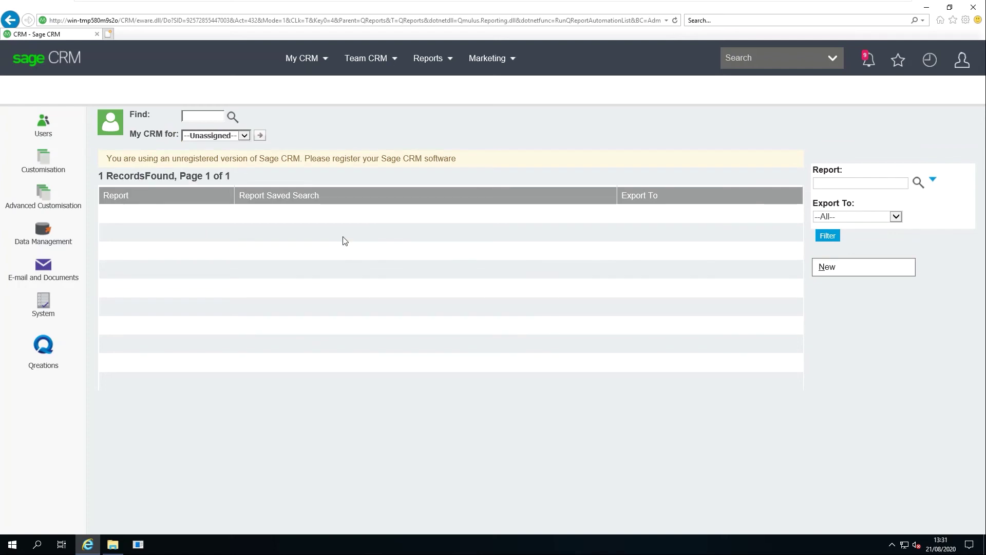
Create a new scheduled report and pick Open Cases by Agent via a %agent search
{"action": "left_click", "coordinate": [850, 274]}
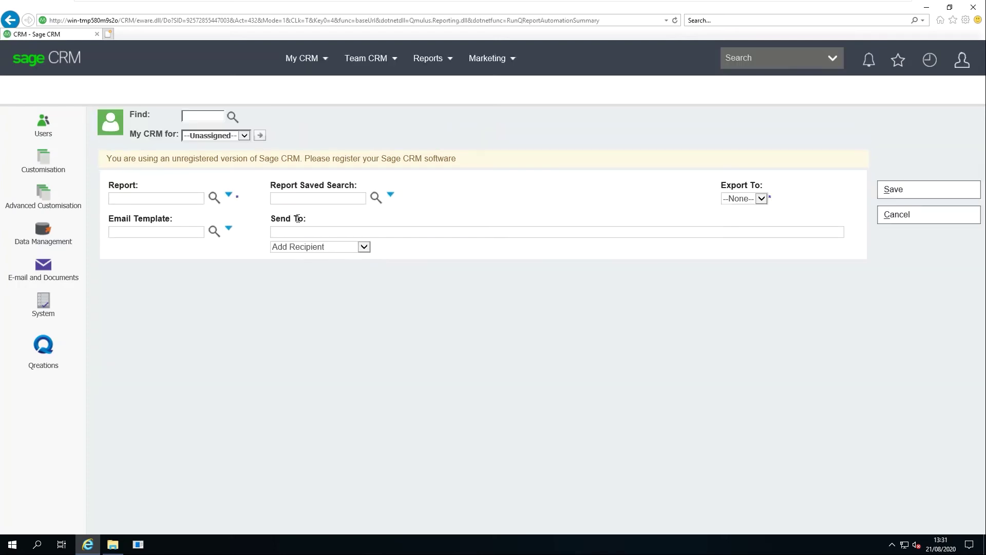
{"action": "left_click", "coordinate": [213, 198]}
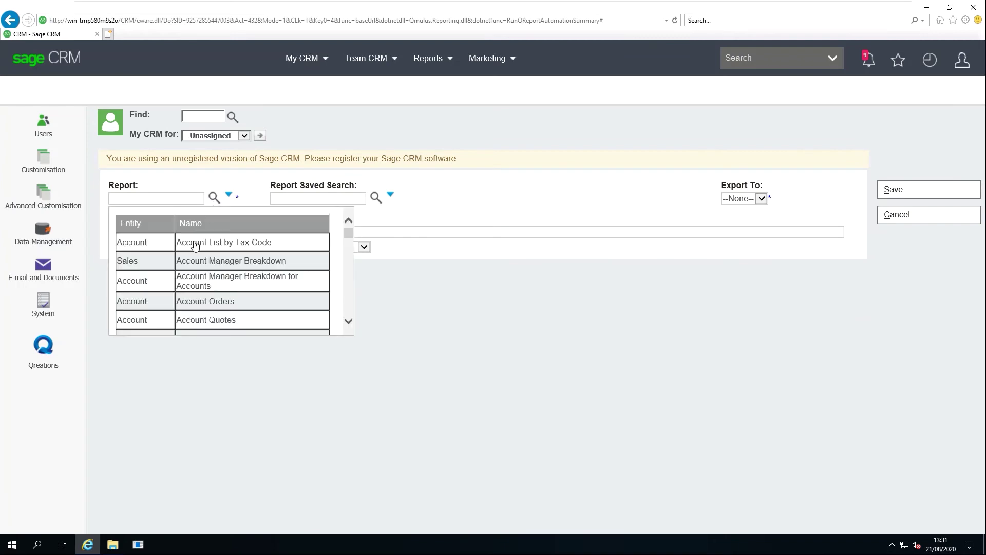
{"action": "scroll", "coordinate": [201, 300], "scroll_direction": "down", "scroll_amount": 1}
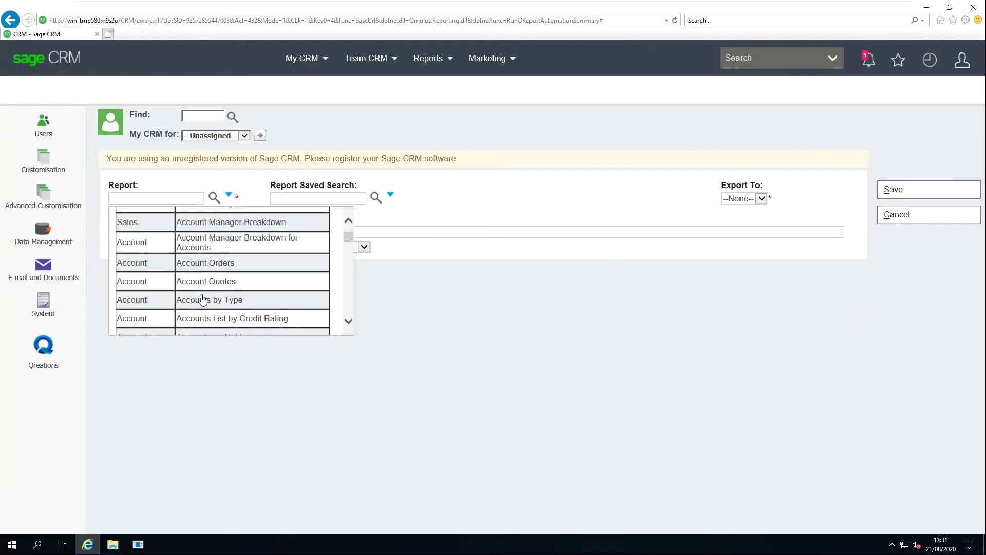
{"action": "mouse_move", "coordinate": [429, 71]}
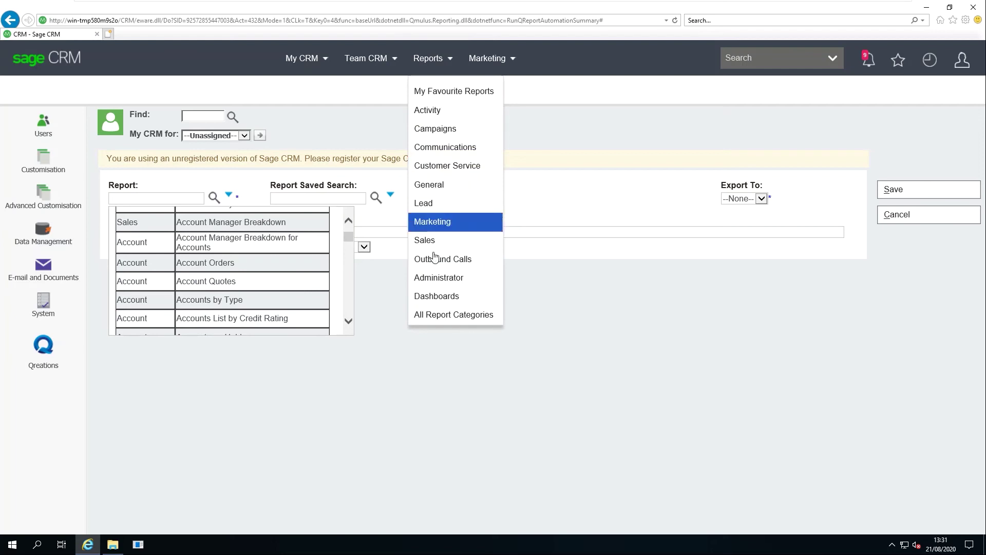
{"action": "left_click", "coordinate": [165, 199]}
{"action": "type", "text": "%agent"}
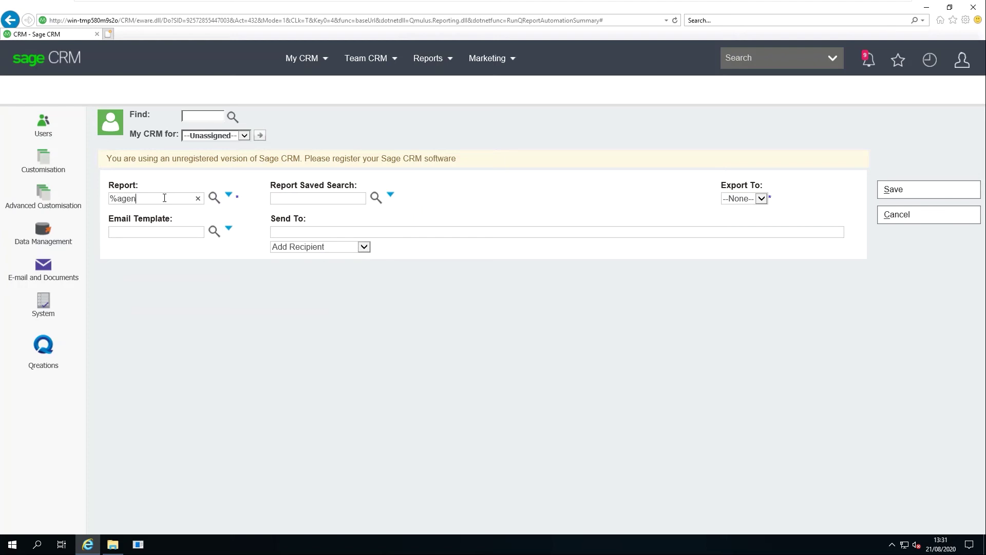
{"action": "left_click", "coordinate": [214, 197]}
{"action": "left_click", "coordinate": [161, 276]}
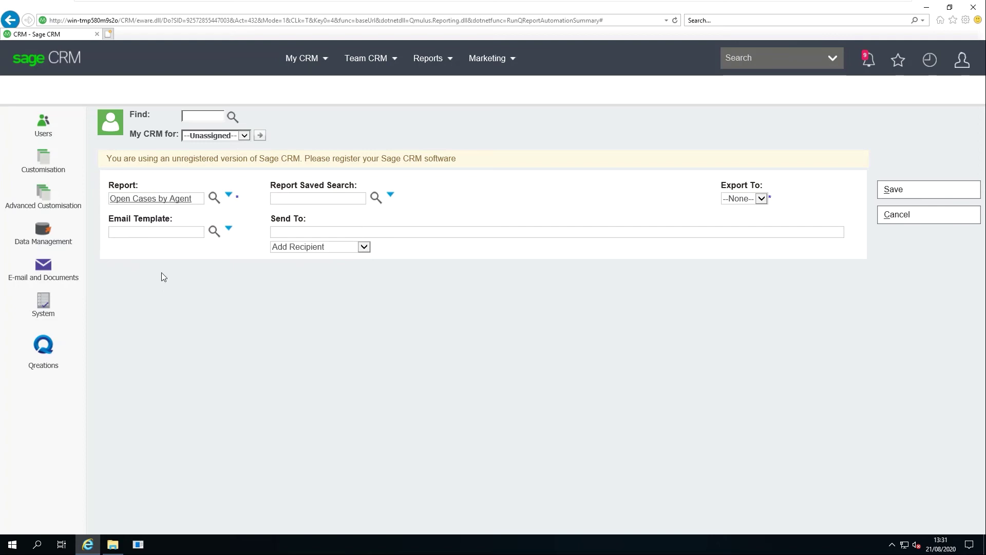
Choose the Default saved search and PDF as the export format
{"action": "left_click", "coordinate": [376, 197]}
{"action": "left_click", "coordinate": [743, 203]}
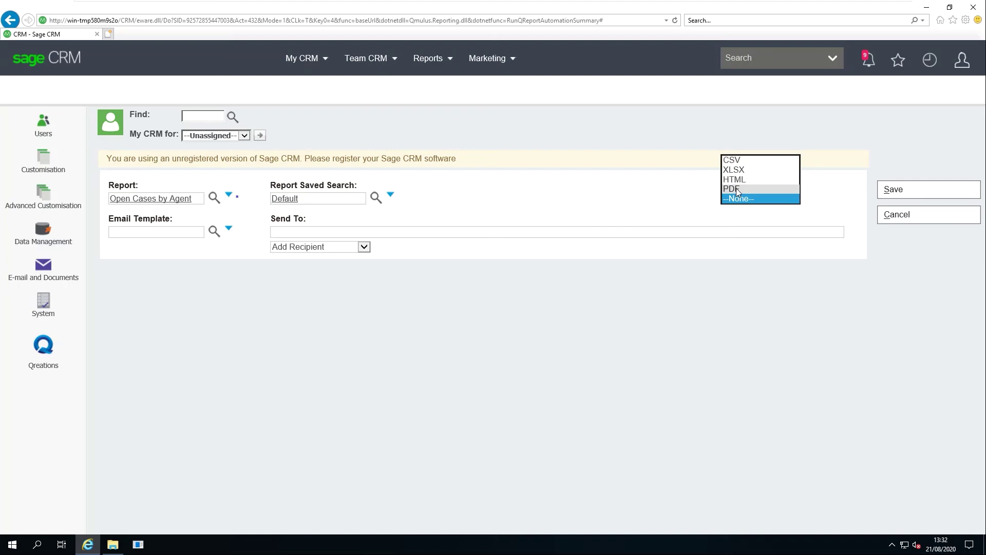
{"action": "left_click", "coordinate": [736, 189]}
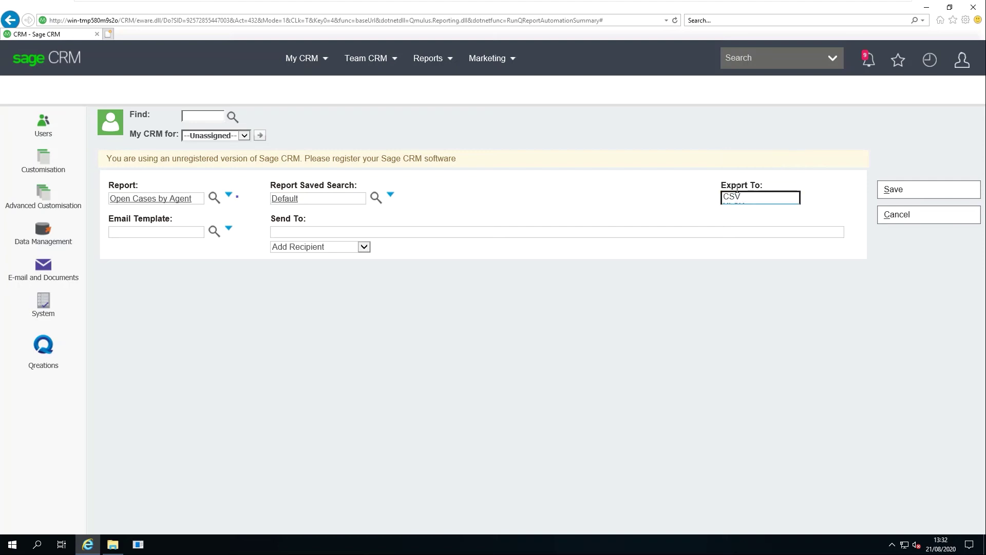
{"action": "left_click", "coordinate": [213, 234]}
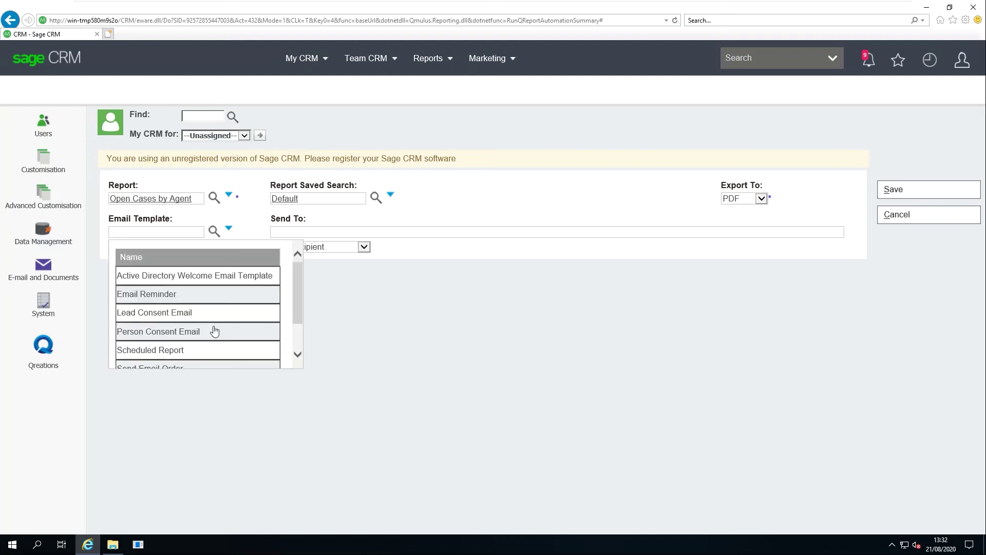
Use the Scheduled Report email template, enter a recipient e-mail address and add two more users
{"action": "left_click", "coordinate": [151, 351]}
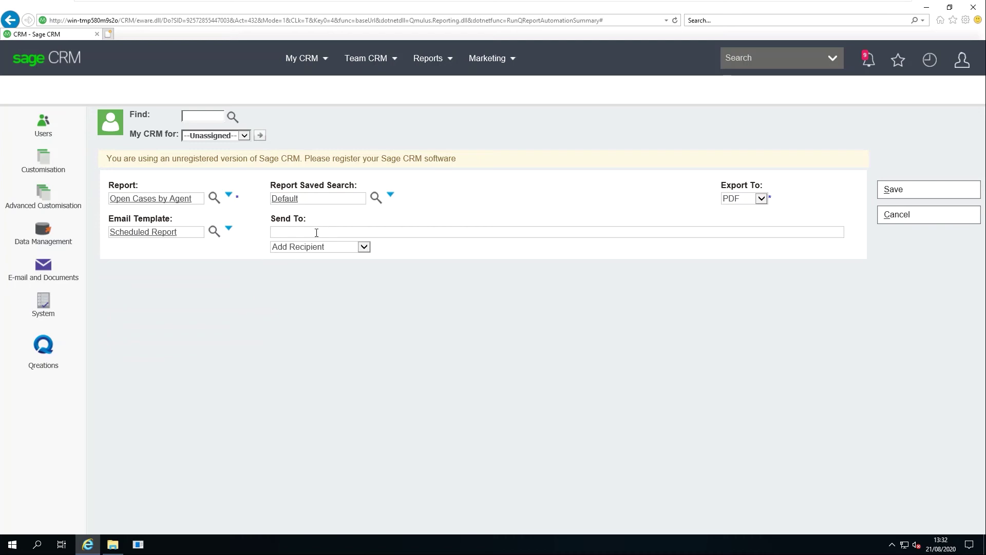
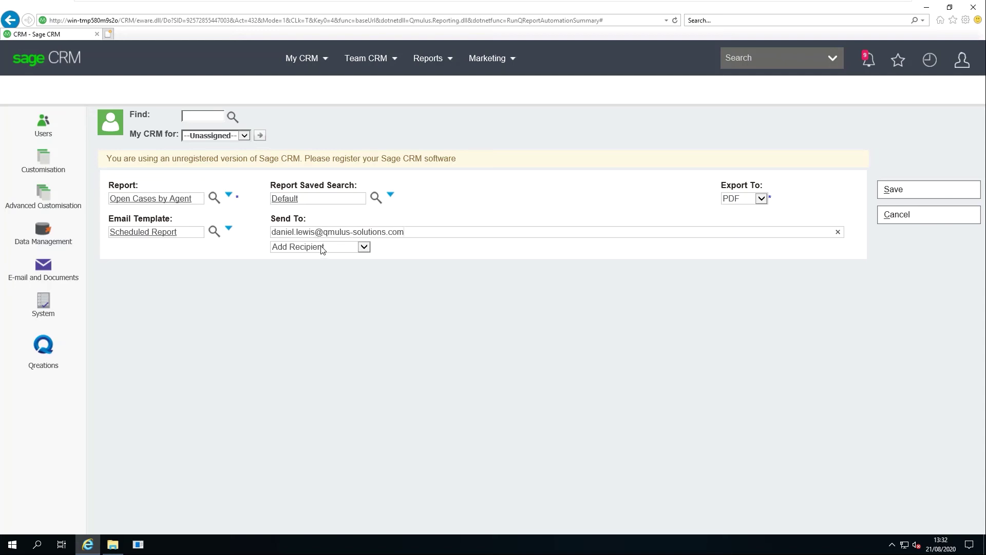
{"action": "left_click", "coordinate": [319, 247]}
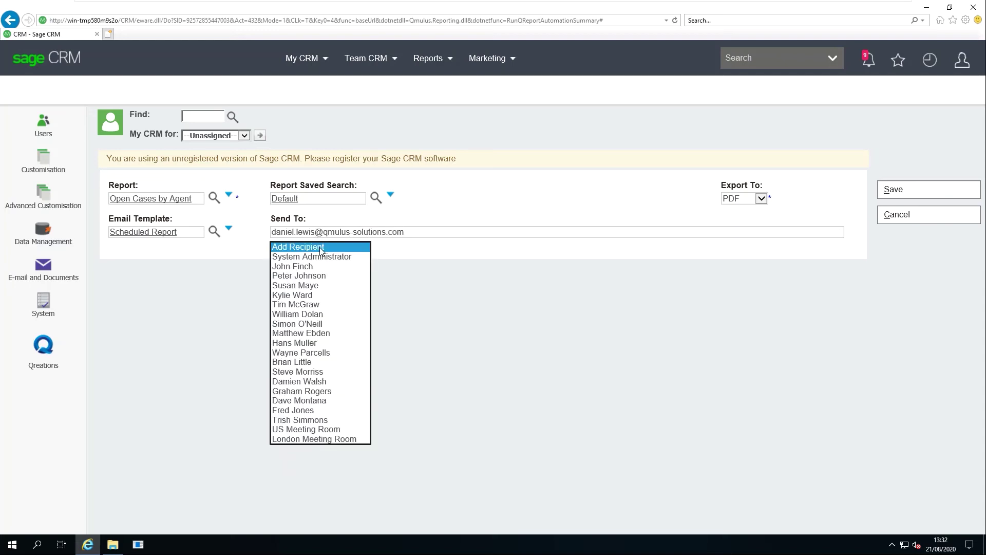
{"action": "left_click", "coordinate": [308, 296]}
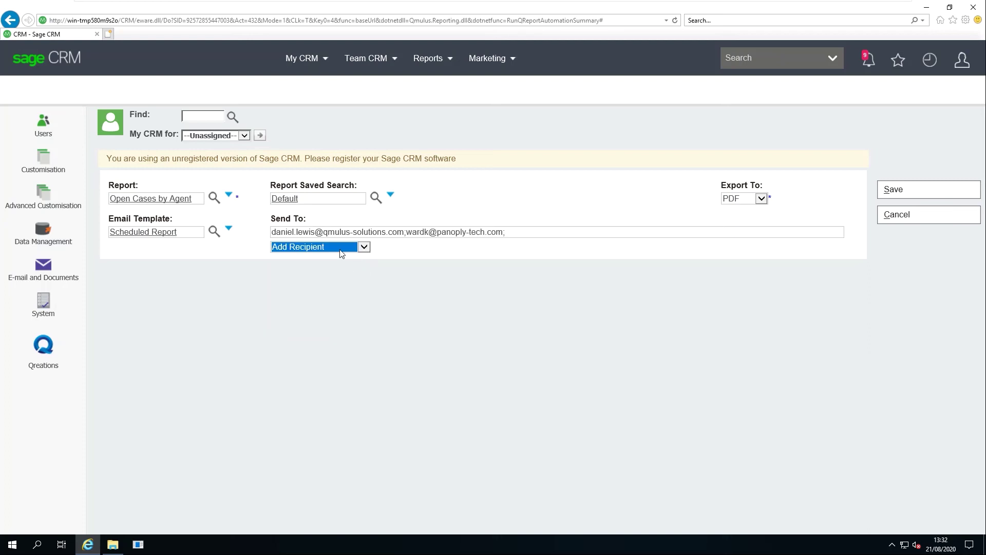
{"action": "left_click", "coordinate": [341, 253]}
{"action": "left_click", "coordinate": [325, 359]}
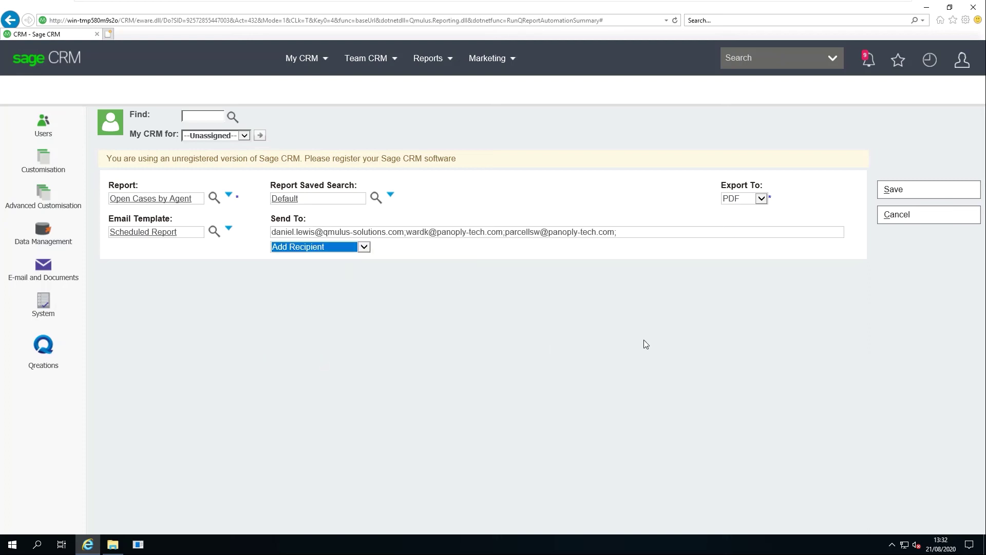
Save the report setup and add a new schedule of type Daily
{"action": "left_click", "coordinate": [896, 194]}
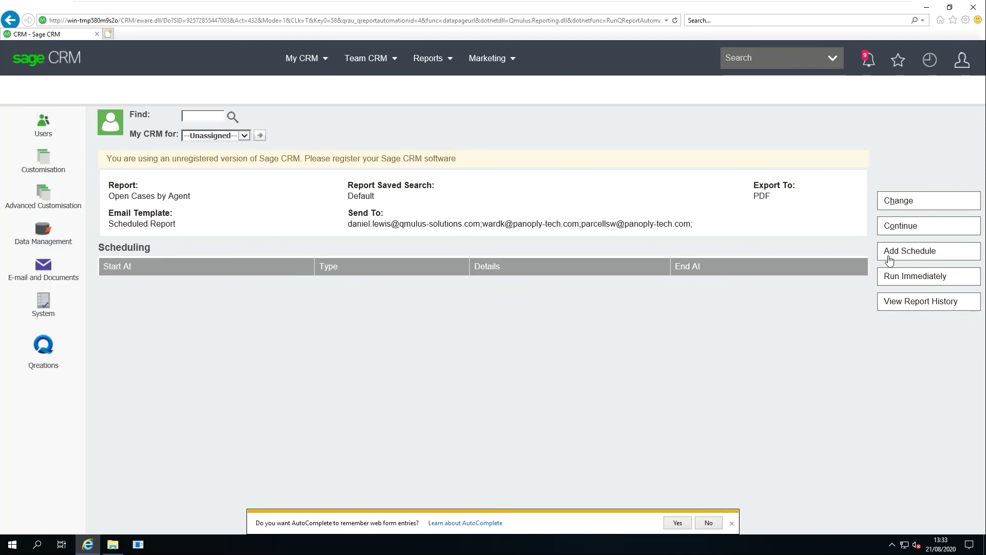
{"action": "left_click", "coordinate": [911, 255]}
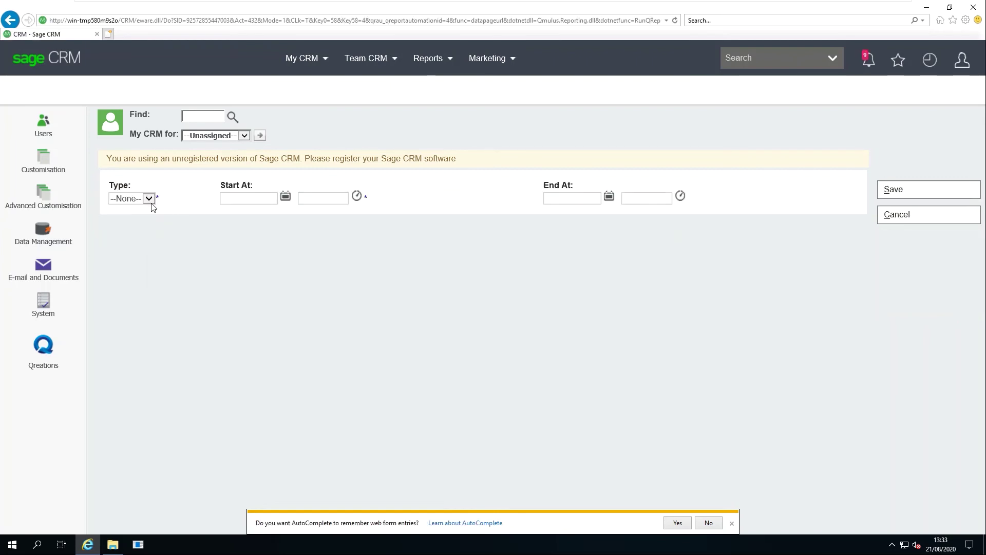
{"action": "left_click", "coordinate": [149, 198]}
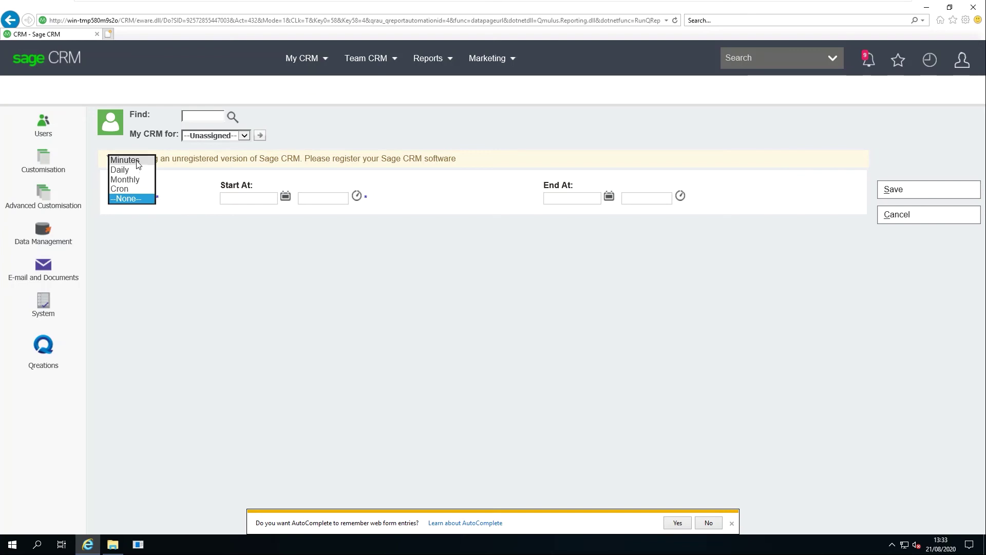
{"action": "left_click", "coordinate": [136, 161]}
{"action": "left_click", "coordinate": [149, 200]}
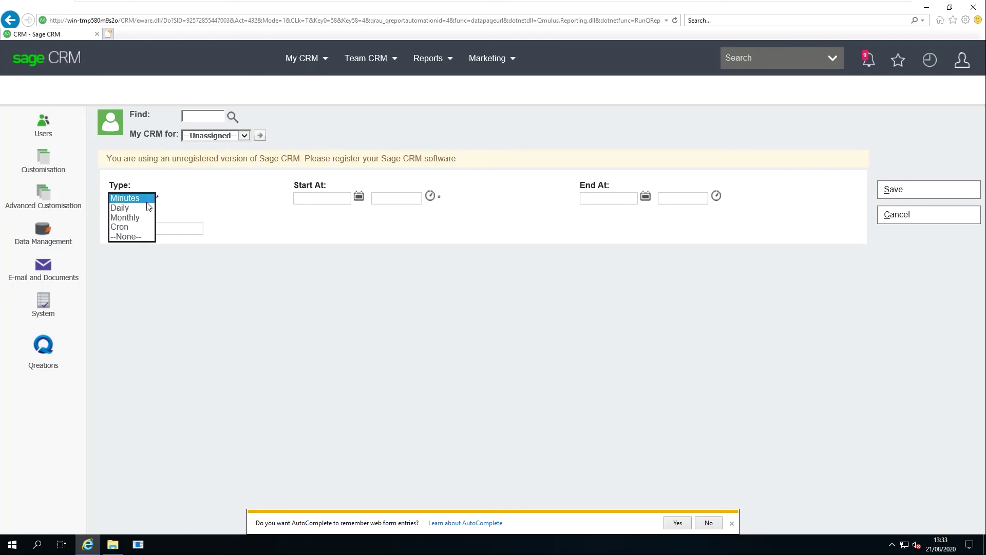
{"action": "left_click", "coordinate": [136, 207]}
{"action": "left_click", "coordinate": [149, 199]}
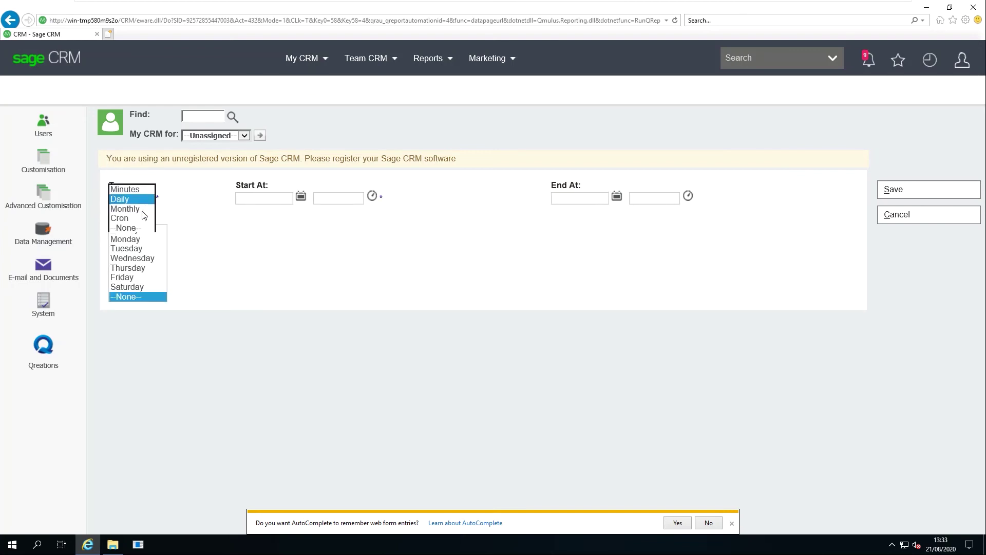
{"action": "left_click", "coordinate": [148, 209]}
{"action": "left_click", "coordinate": [149, 199]}
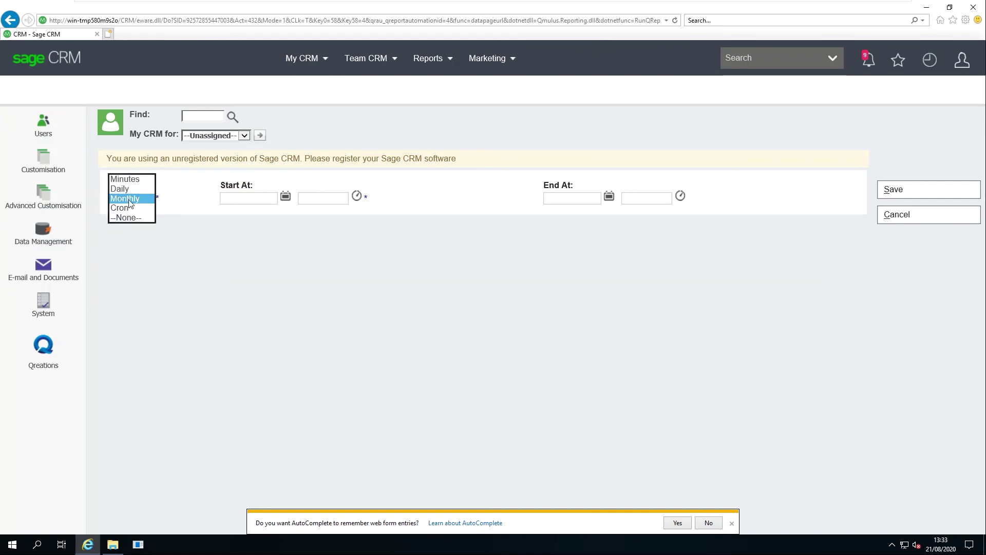
{"action": "left_click", "coordinate": [123, 188]}
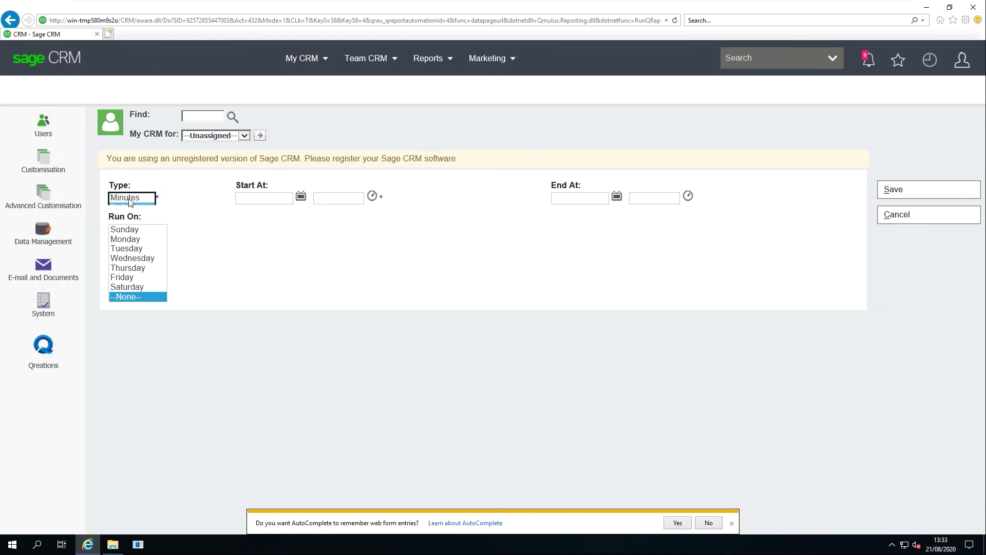
Select Monday through Friday as the schedule's run days
{"action": "left_click", "coordinate": [131, 240]}
{"action": "left_click", "coordinate": [131, 249], "text": "ctrl"}
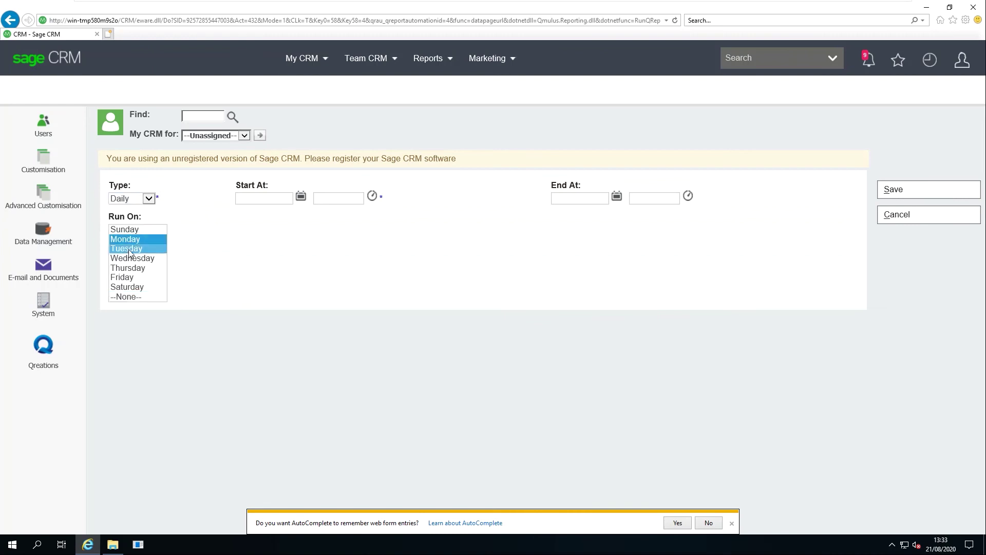
{"action": "left_click", "coordinate": [127, 268], "text": "shift"}
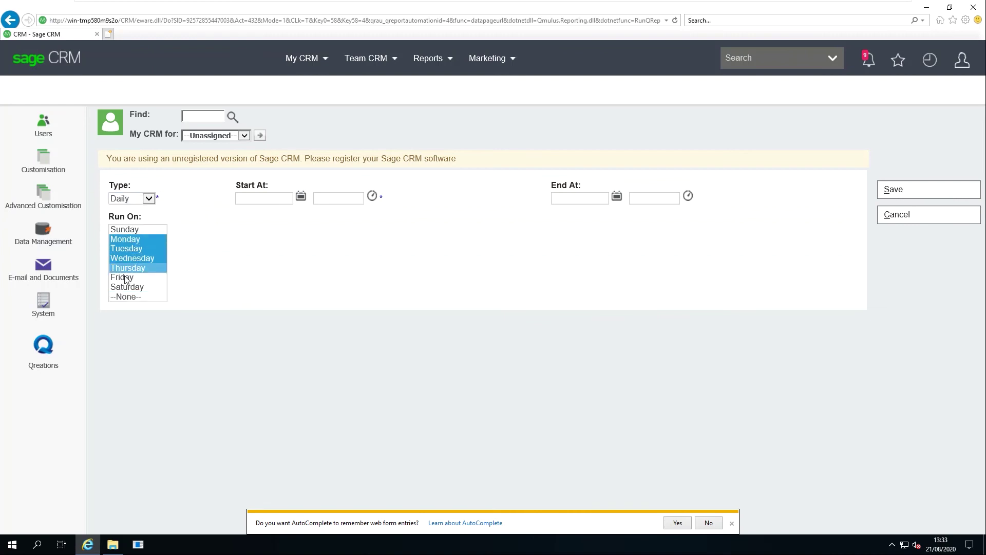
{"action": "left_click", "coordinate": [128, 279], "text": "shift"}
{"action": "left_click", "coordinate": [126, 258], "text": "ctrl"}
{"action": "left_click", "coordinate": [126, 268], "text": "ctrl"}
{"action": "left_click", "coordinate": [126, 259], "text": "ctrl"}
{"action": "left_click", "coordinate": [127, 267], "text": "ctrl"}
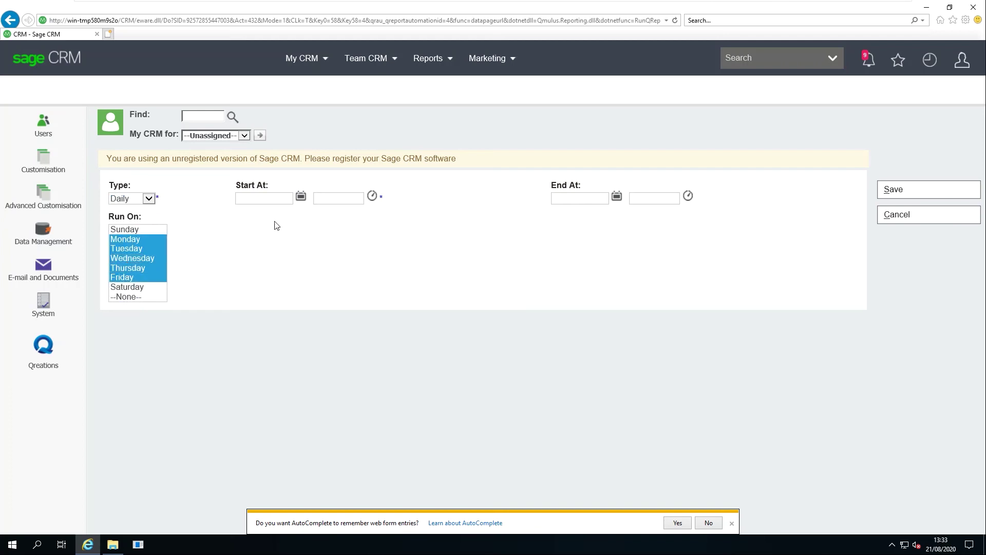
Set the start to 24/08/2020 at 09:00 and save the schedule
{"action": "left_click", "coordinate": [301, 197]}
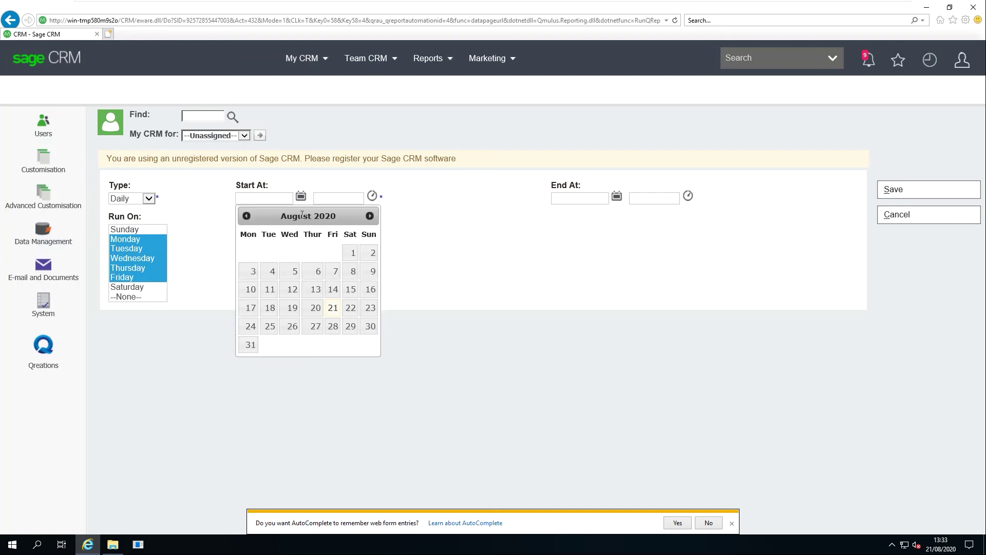
{"action": "left_click", "coordinate": [250, 325]}
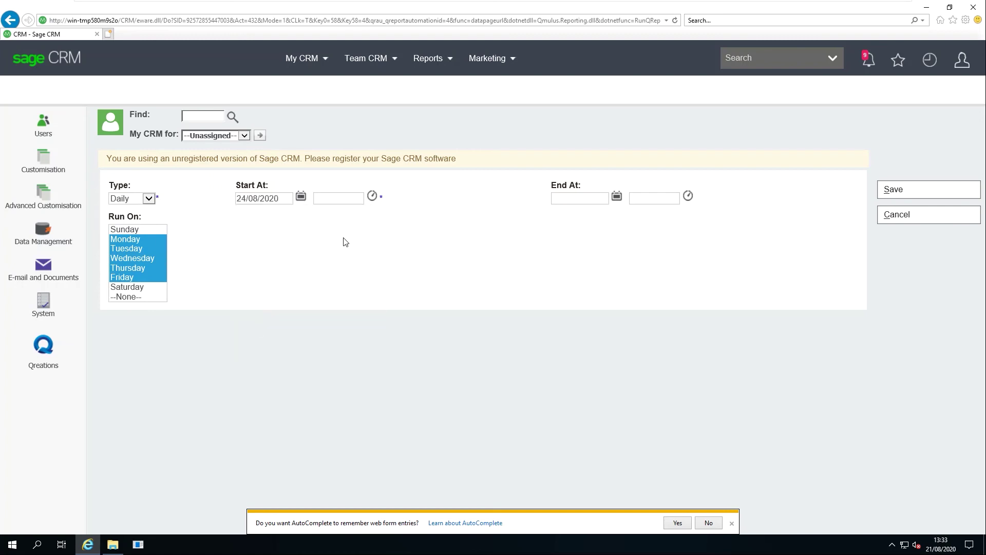
{"action": "left_click", "coordinate": [371, 196]}
{"action": "scroll", "coordinate": [344, 248], "scroll_direction": "up", "scroll_amount": 3}
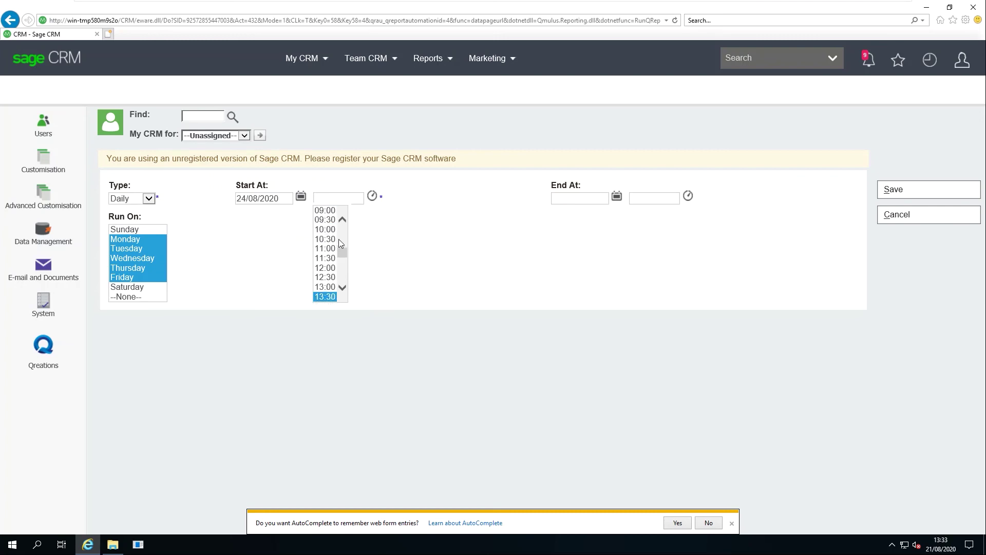
{"action": "left_click", "coordinate": [331, 212]}
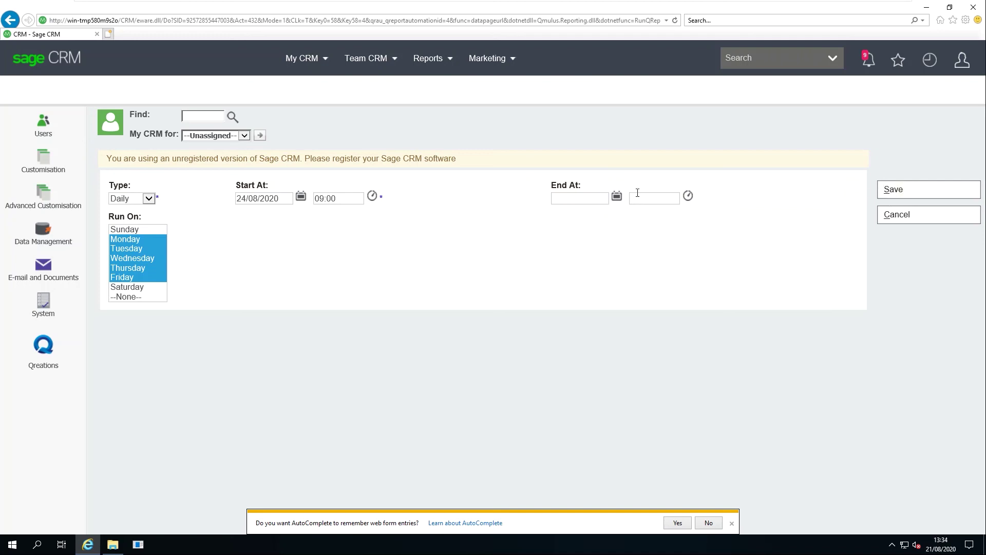
{"action": "left_click", "coordinate": [905, 191]}
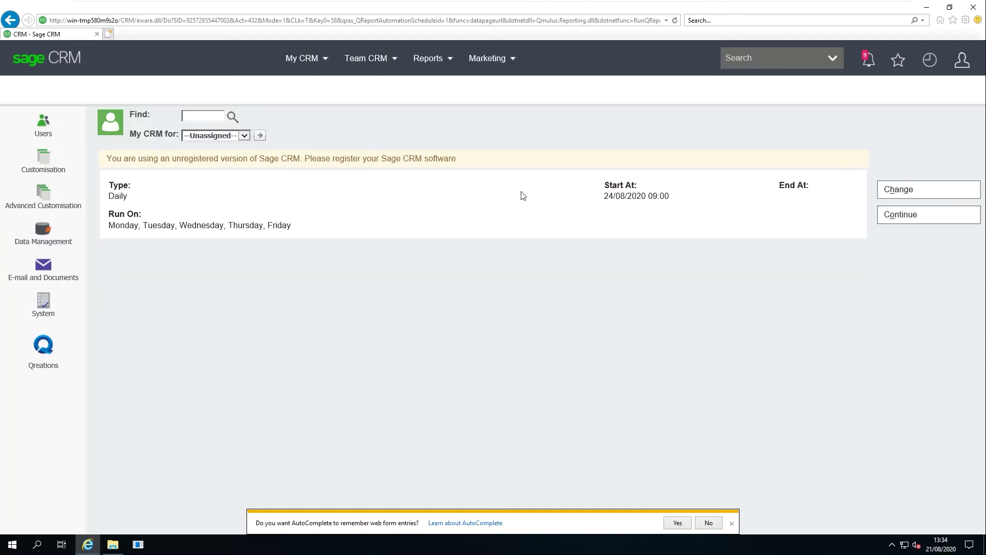
Add a Monthly schedule starting 01/09/2020 at 14:00 alongside the existing daily schedule
{"action": "left_click", "coordinate": [888, 214]}
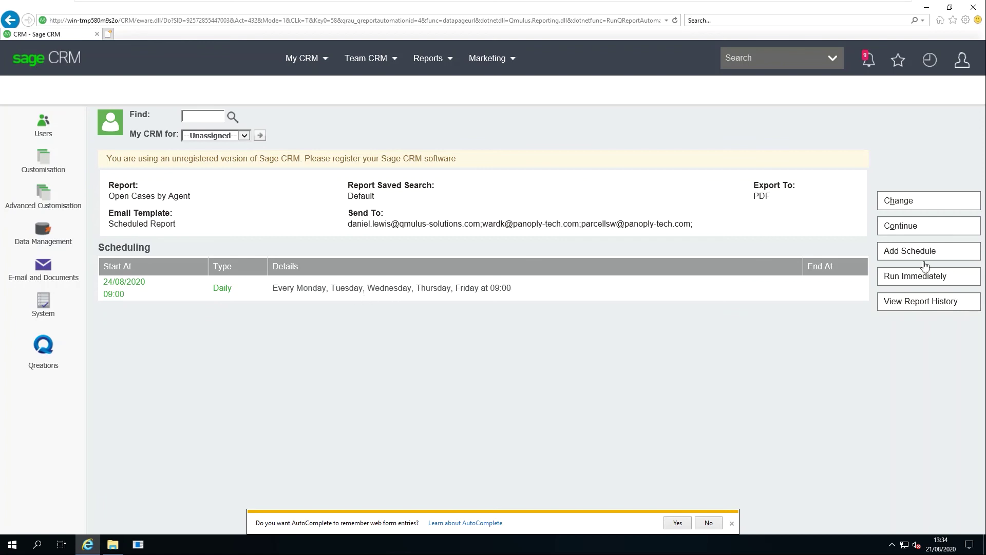
{"action": "left_click", "coordinate": [909, 250]}
{"action": "left_click", "coordinate": [148, 198]}
{"action": "left_click", "coordinate": [127, 179]}
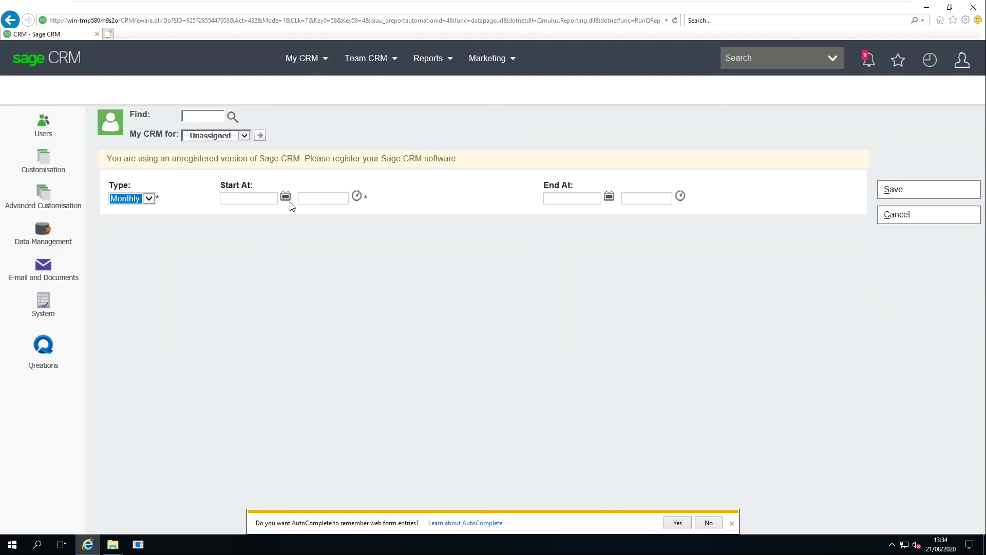
{"action": "left_click", "coordinate": [286, 196]}
{"action": "left_click", "coordinate": [354, 215]}
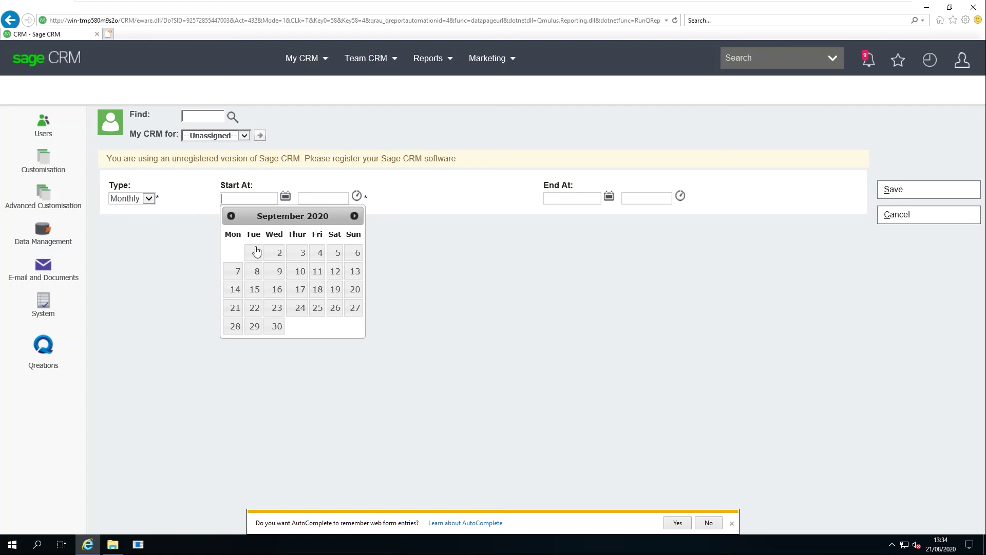
{"action": "left_click", "coordinate": [255, 252]}
{"action": "left_click", "coordinate": [357, 196]}
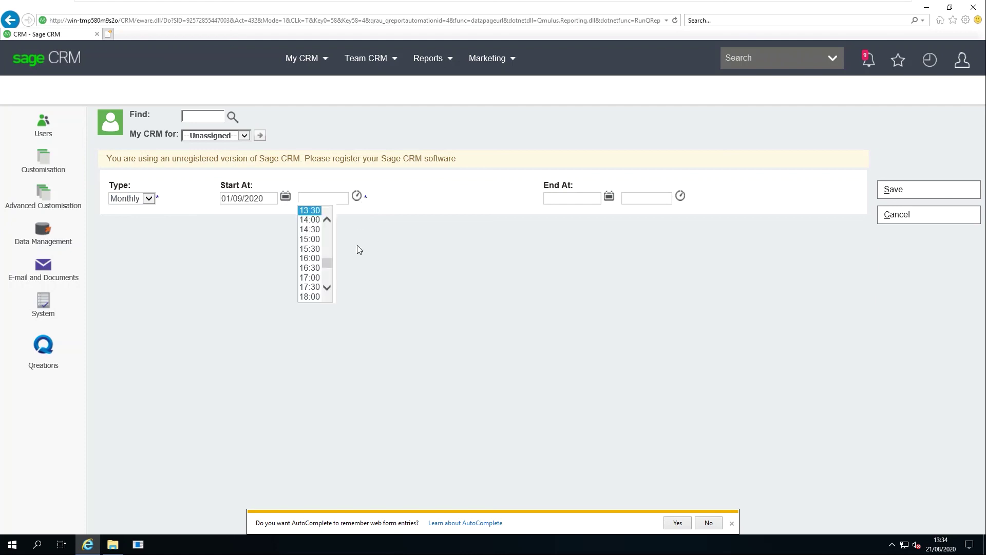
{"action": "left_click", "coordinate": [309, 217]}
{"action": "left_click", "coordinate": [907, 191]}
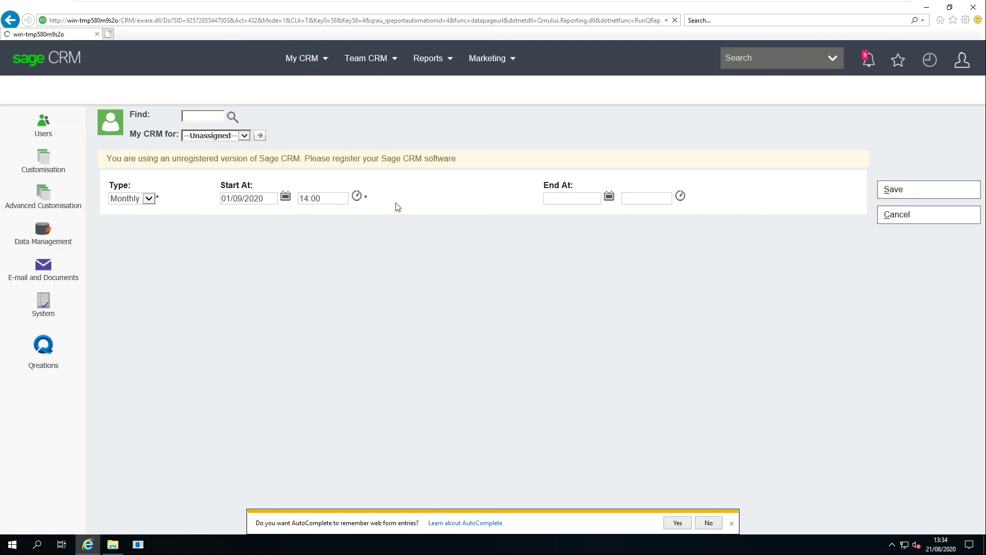
{"action": "left_click", "coordinate": [879, 217]}
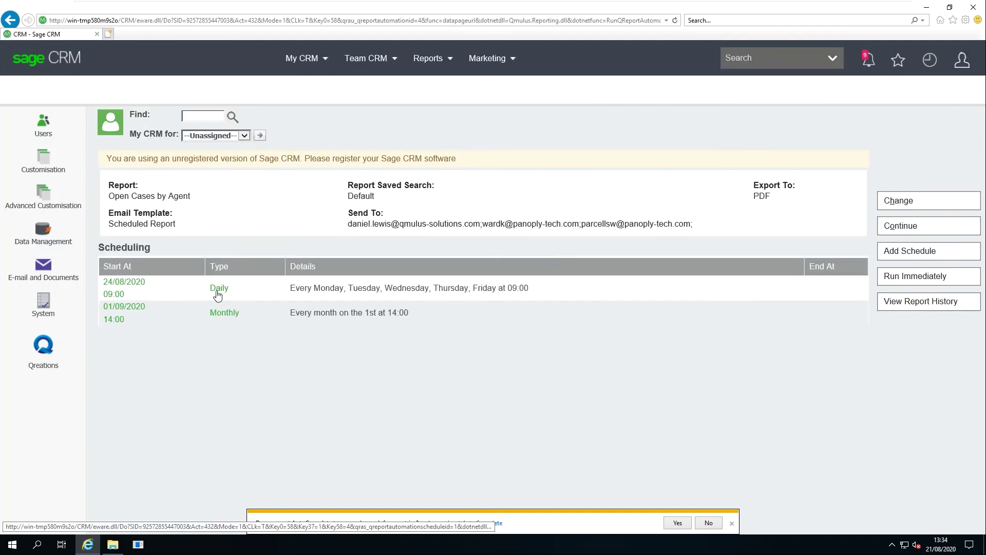